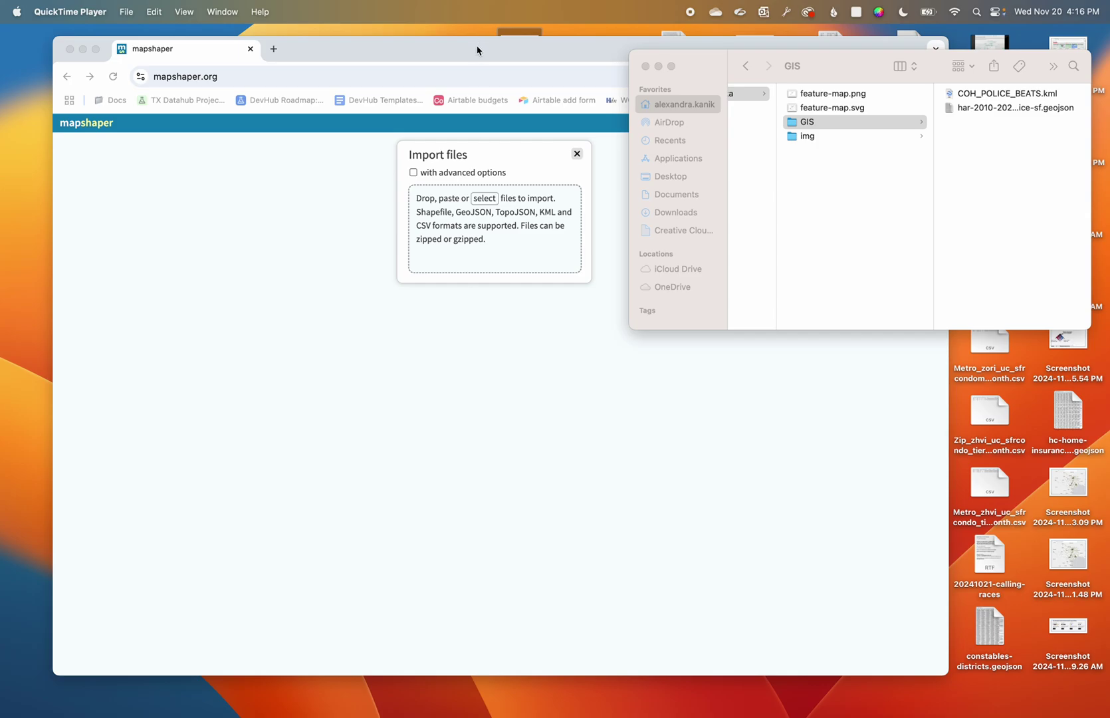
Preview the 2.7 MB har-2010-2022-home-sales-price-sf.geojson in Finder's GIS folder beside Mapshaper
{"action": "mouse_move", "coordinate": [477, 45]}
{"action": "left_mouse_down"}
{"action": "mouse_move", "coordinate": [454, 48]}
{"action": "mouse_move", "coordinate": [466, 53]}
{"action": "left_mouse_up"}
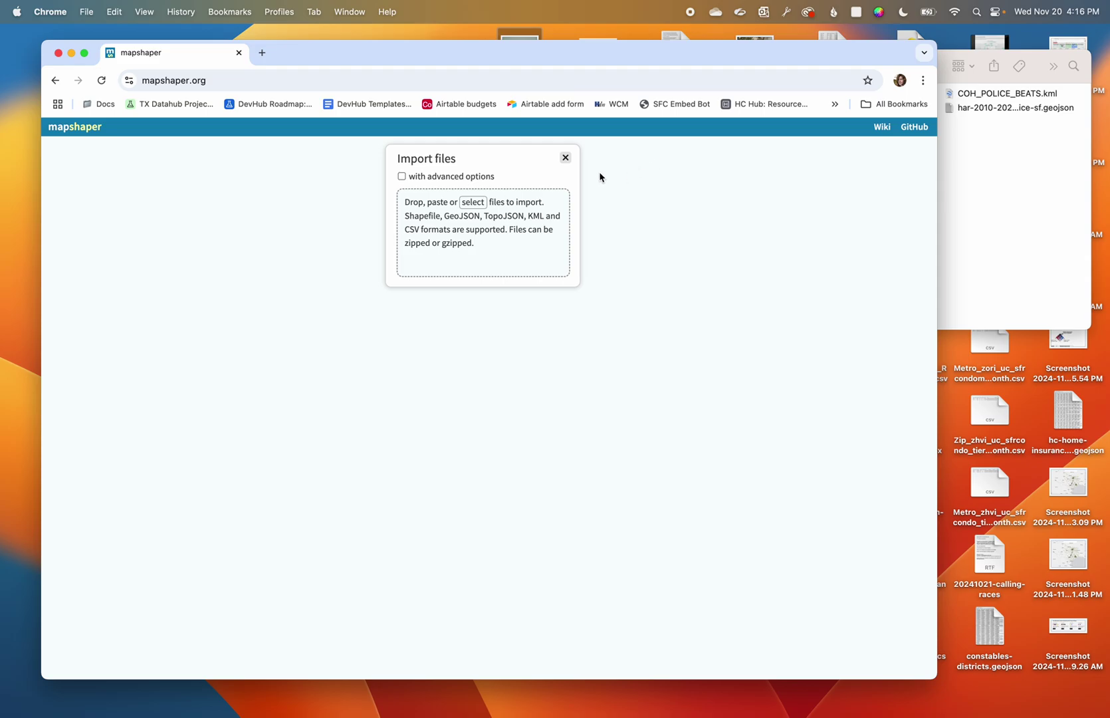
{"action": "left_click", "coordinate": [995, 153]}
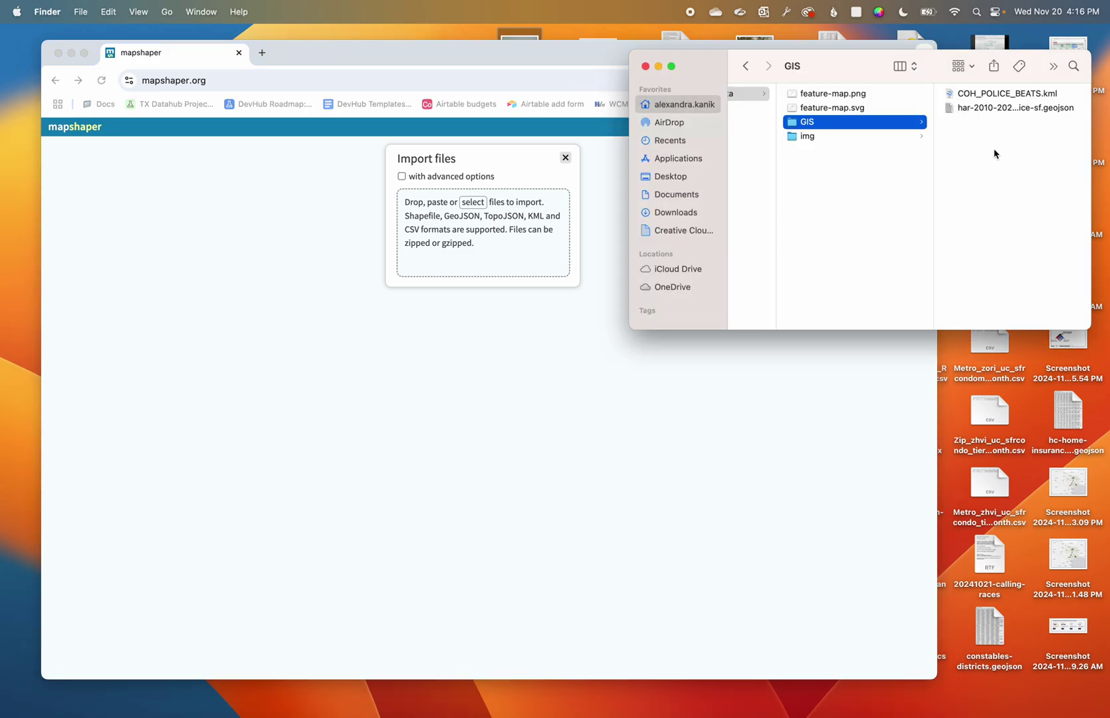
{"action": "left_click", "coordinate": [997, 108]}
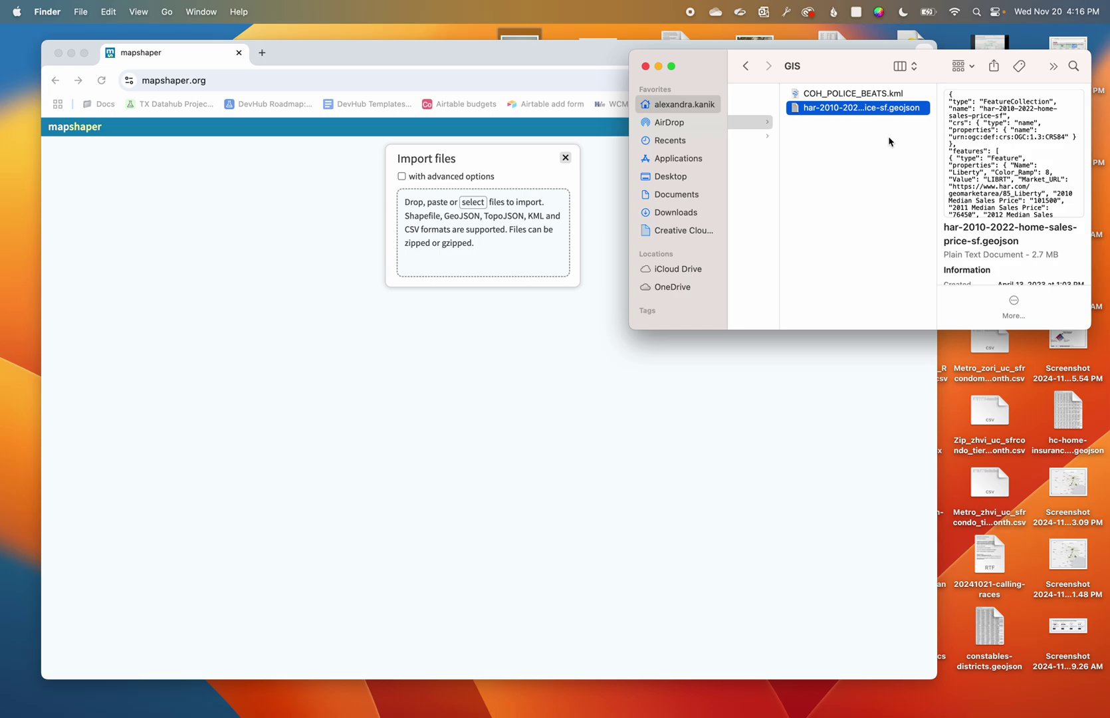
{"action": "left_click", "coordinate": [256, 300]}
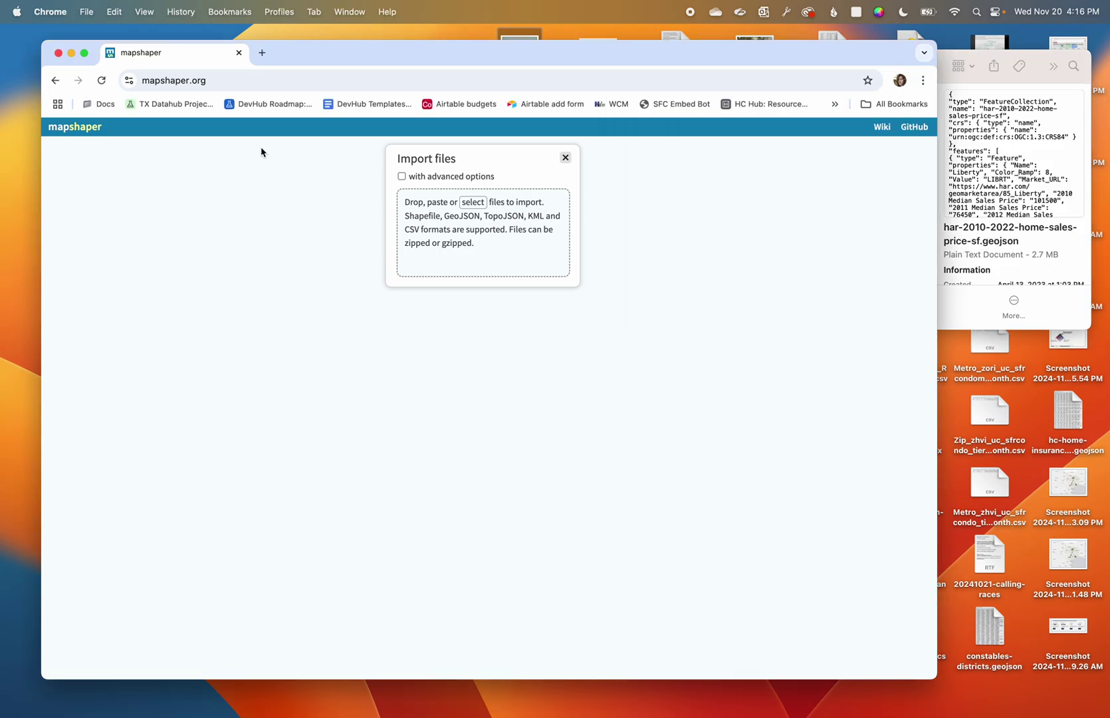
{"action": "left_click", "coordinate": [214, 81]}
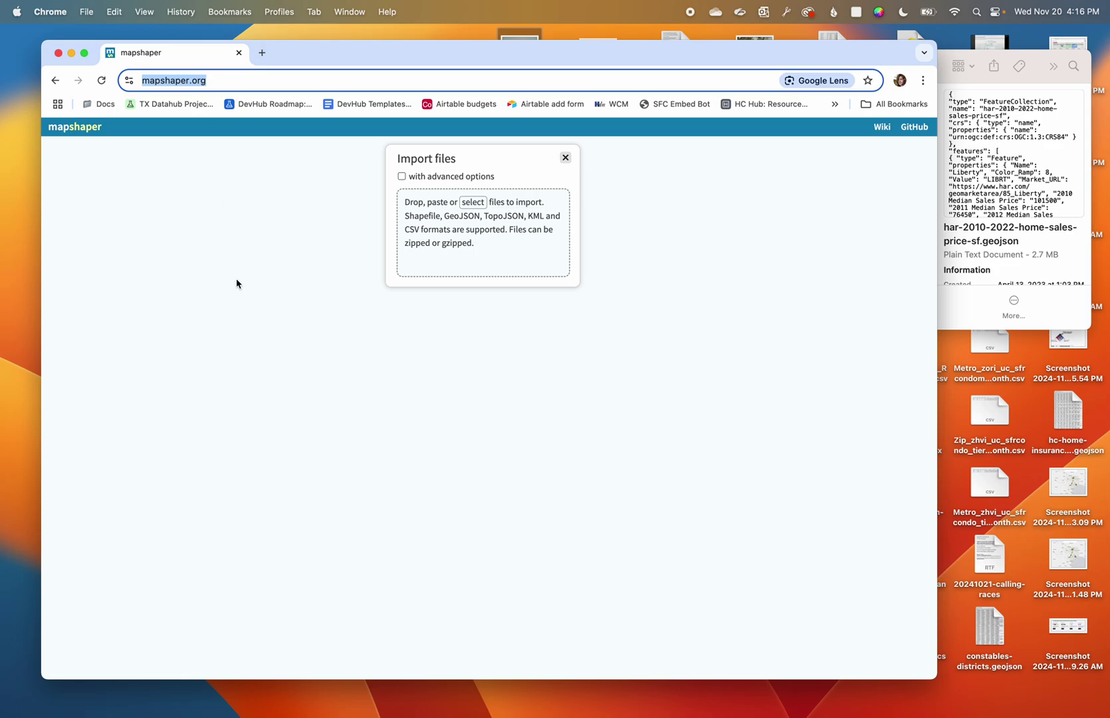
{"action": "key", "text": "Return"}
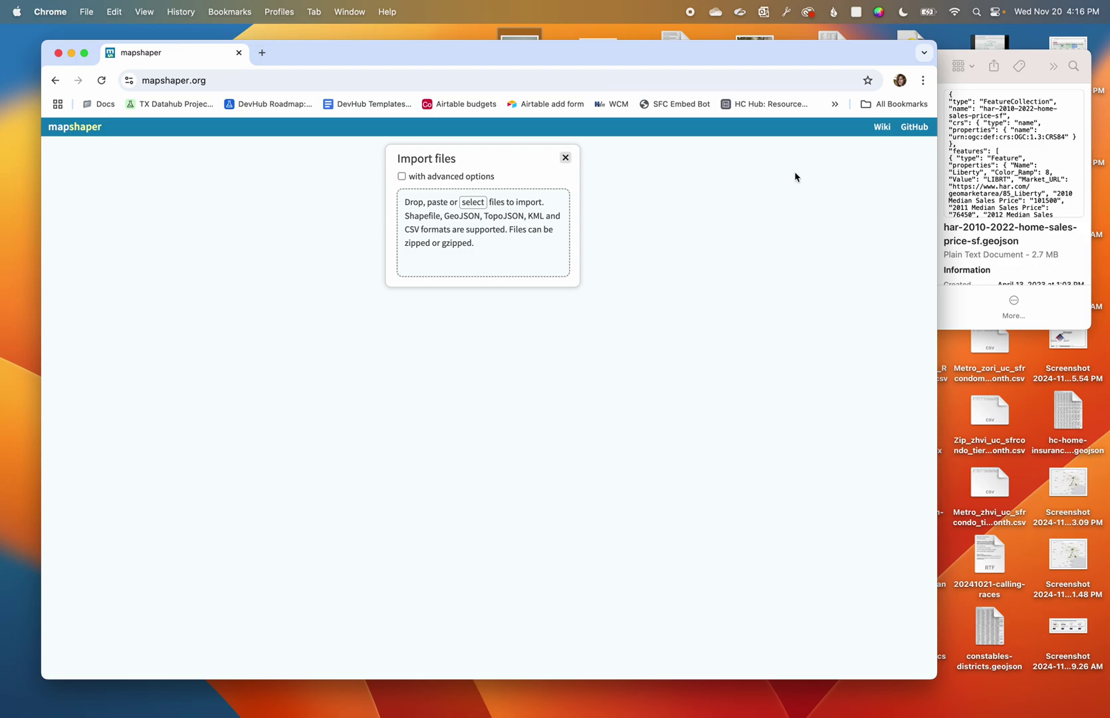
{"action": "left_click", "coordinate": [1039, 80]}
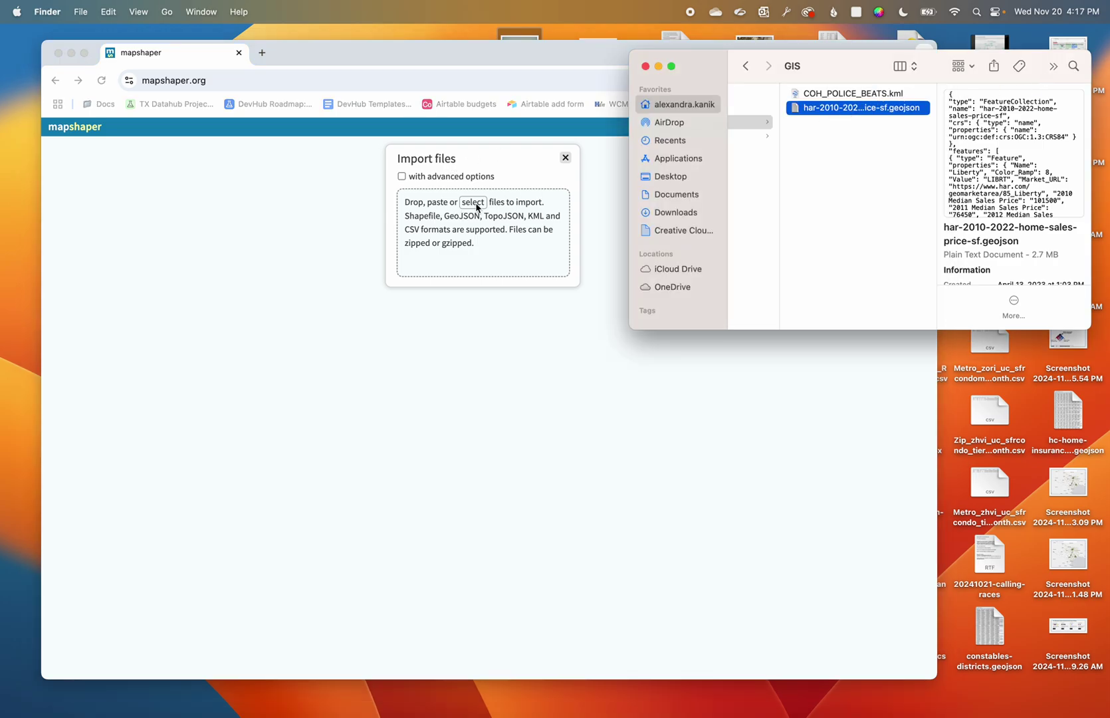
{"action": "left_click", "coordinate": [471, 287]}
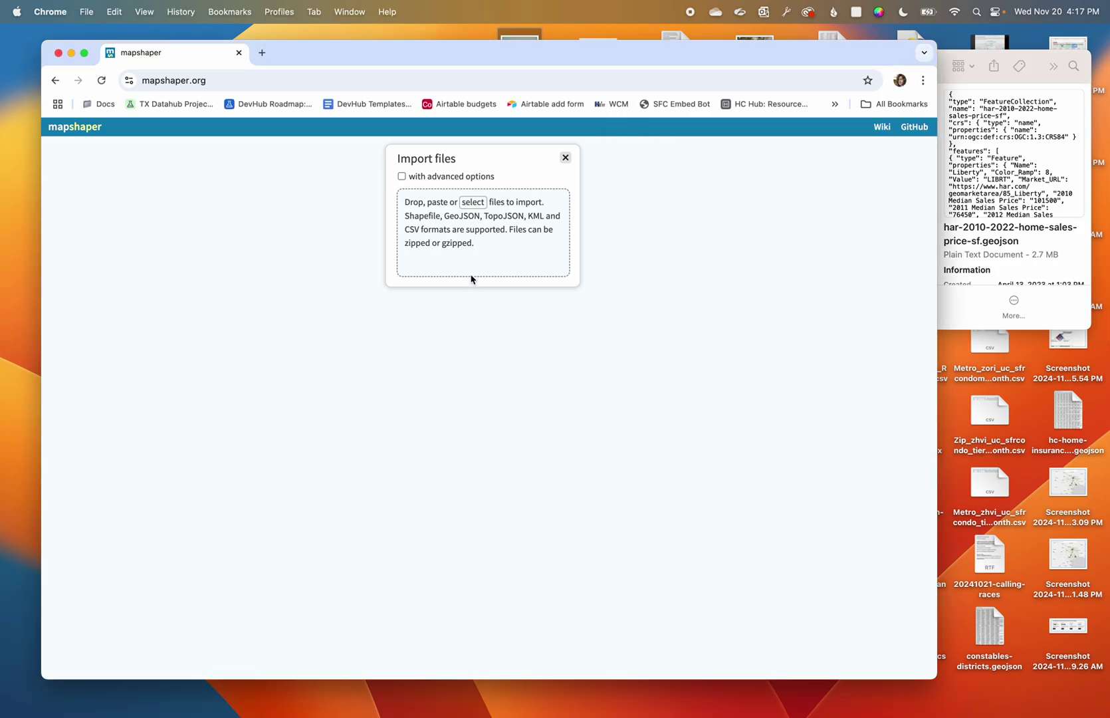
{"action": "left_click", "coordinate": [472, 207]}
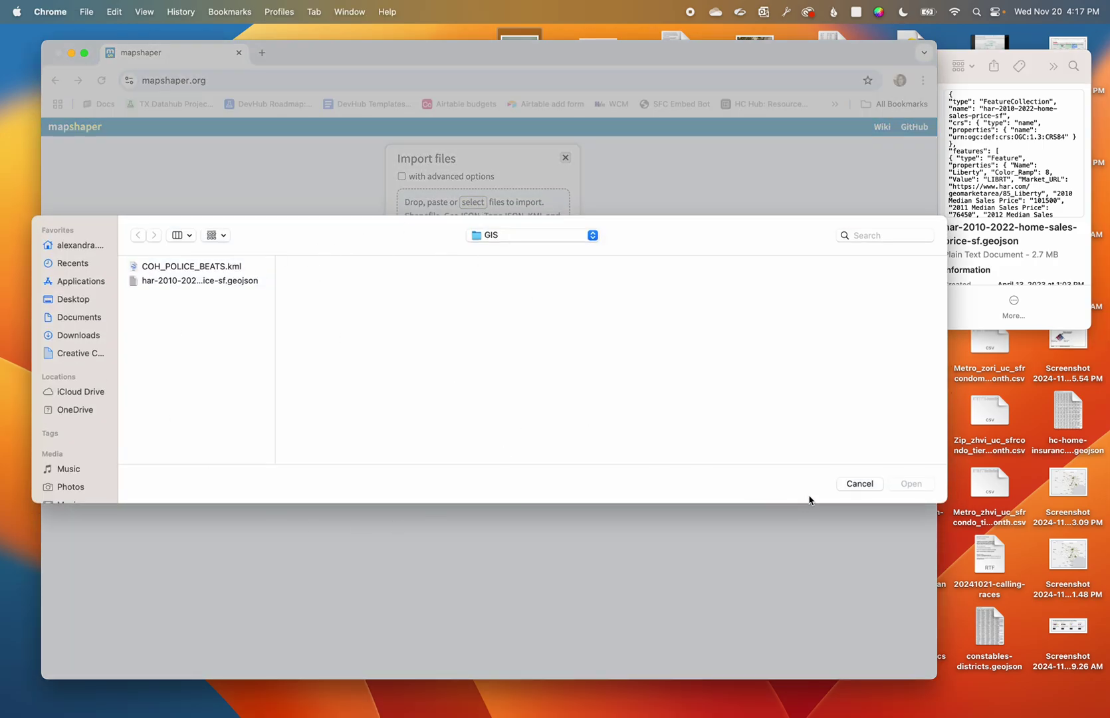
{"action": "left_click", "coordinate": [860, 484]}
{"action": "left_click", "coordinate": [1041, 81]}
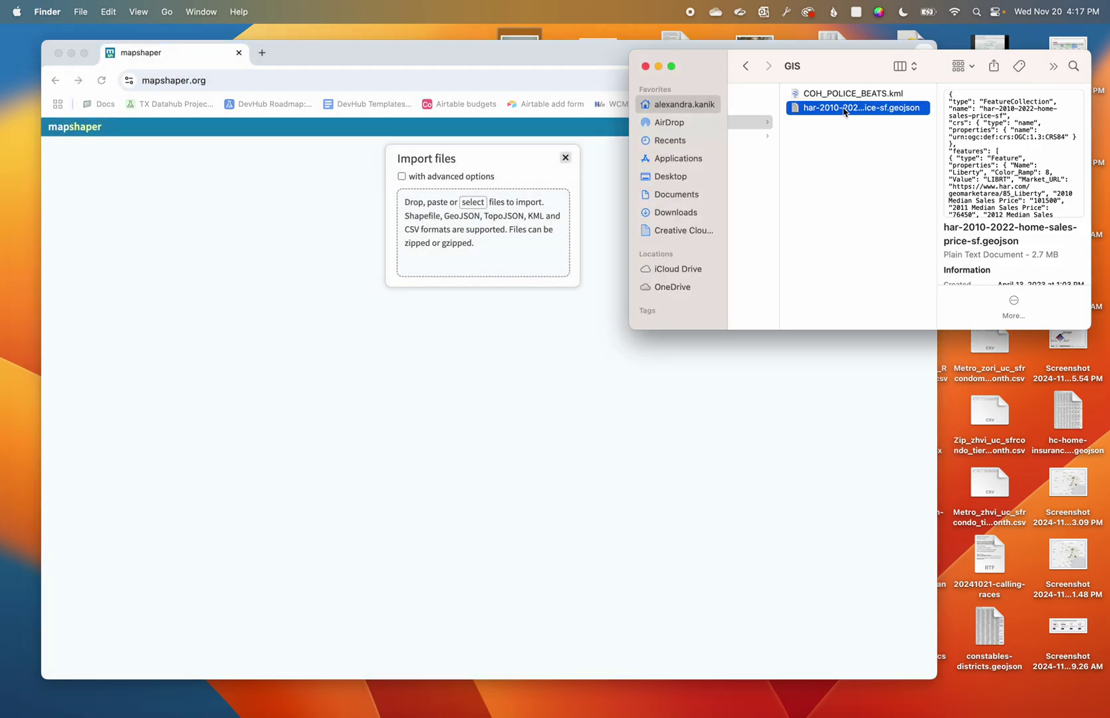
Import the home-sales GeoJSON into Mapshaper and show a street basemap beneath it
{"action": "left_click_drag", "start_coordinate": [844, 111], "coordinate": [412, 416]}
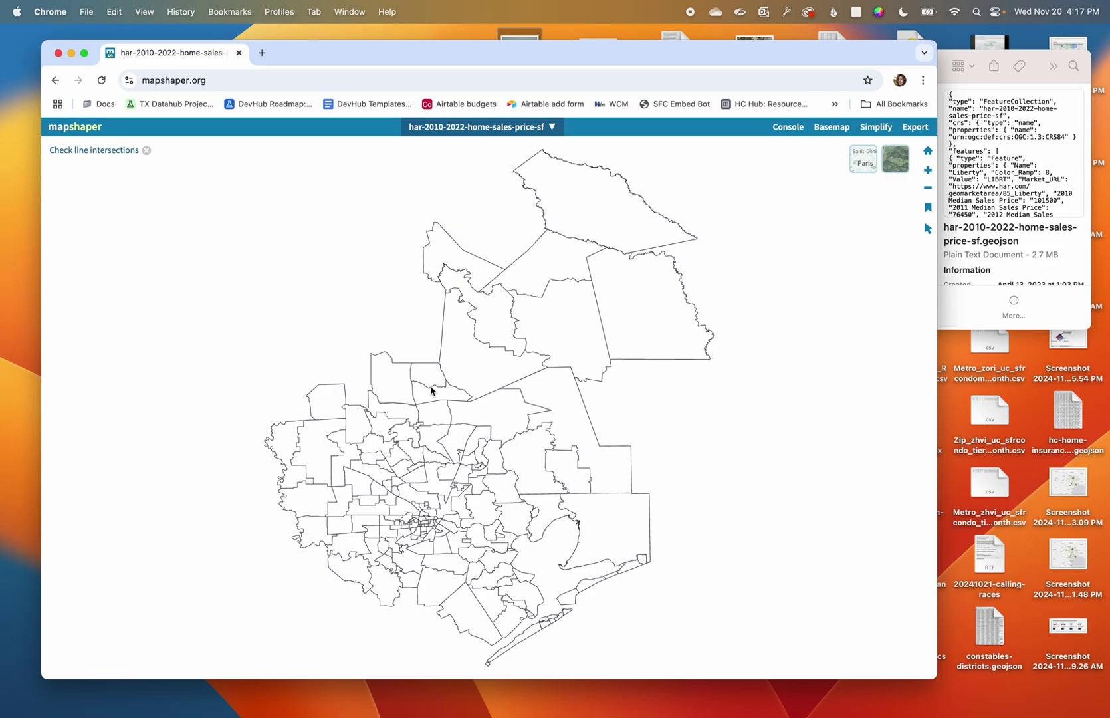
{"action": "scroll", "coordinate": [421, 450], "scroll_direction": "up", "scroll_amount": 5}
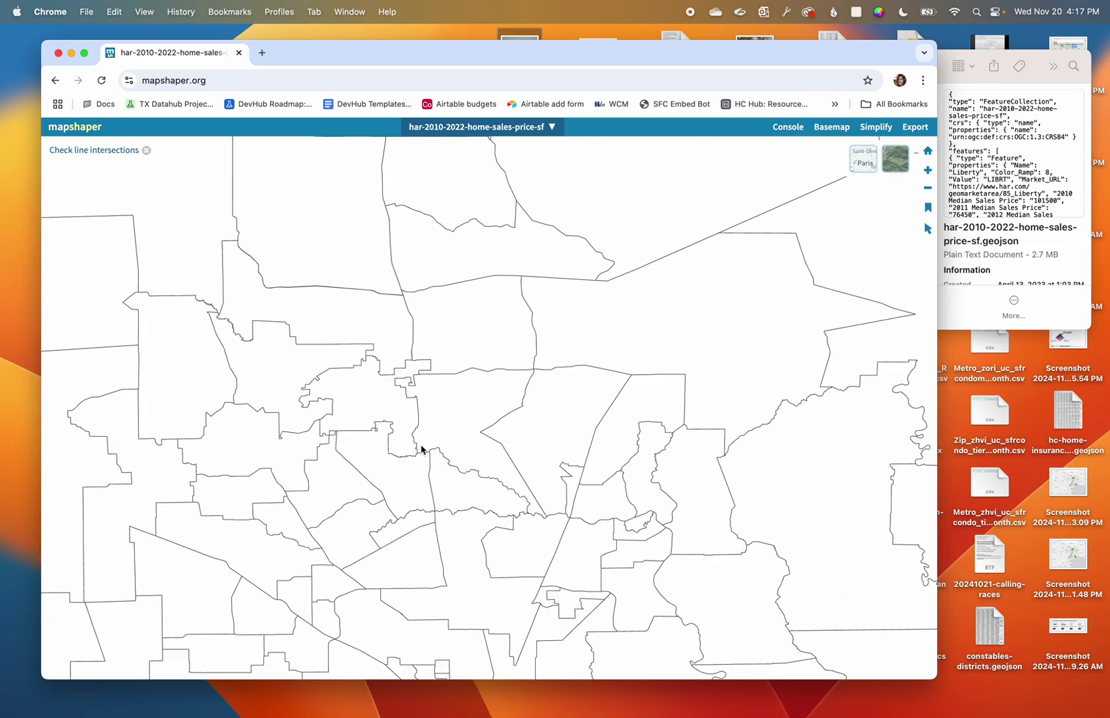
{"action": "scroll", "coordinate": [422, 450], "scroll_direction": "down", "scroll_amount": 5}
{"action": "scroll", "coordinate": [421, 449], "scroll_direction": "up", "scroll_amount": 2}
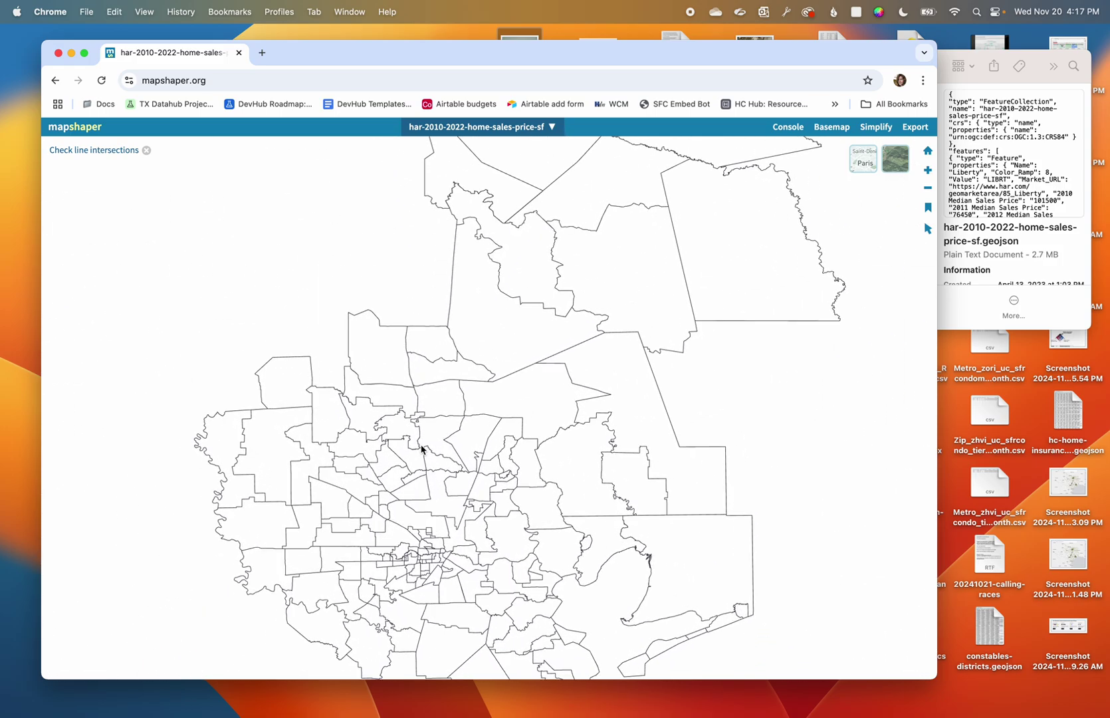
{"action": "left_click", "coordinate": [861, 163]}
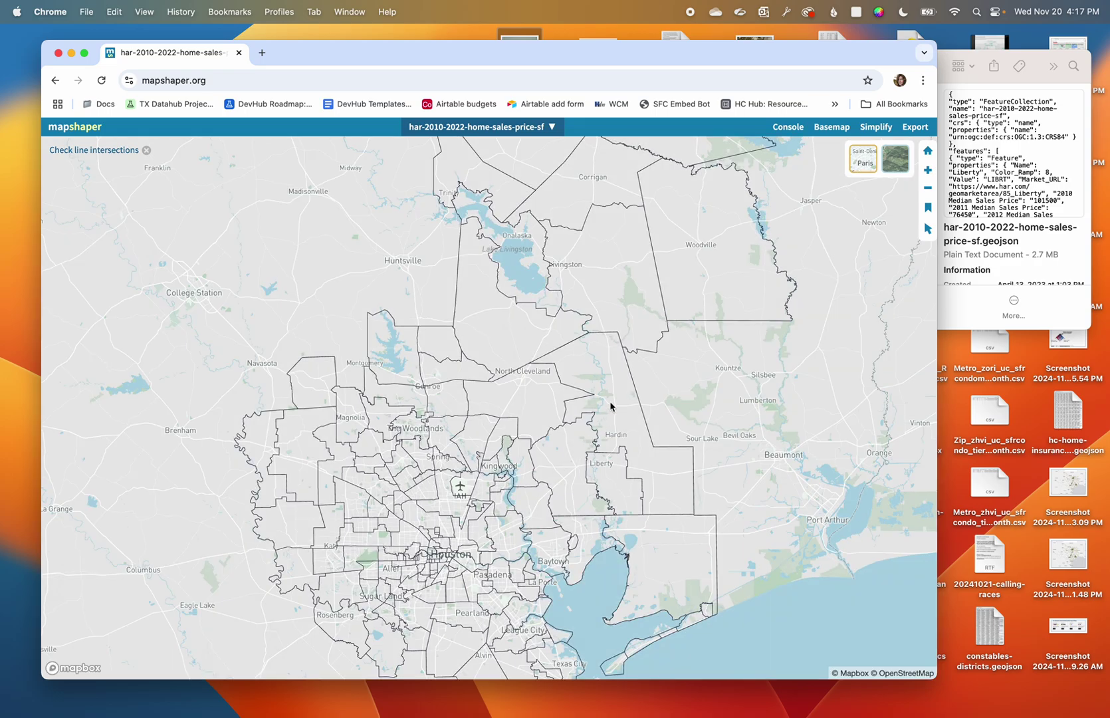
Switch the basemap to satellite imagery under the Houston sales areas
{"action": "scroll", "coordinate": [610, 405], "scroll_direction": "down", "scroll_amount": 5}
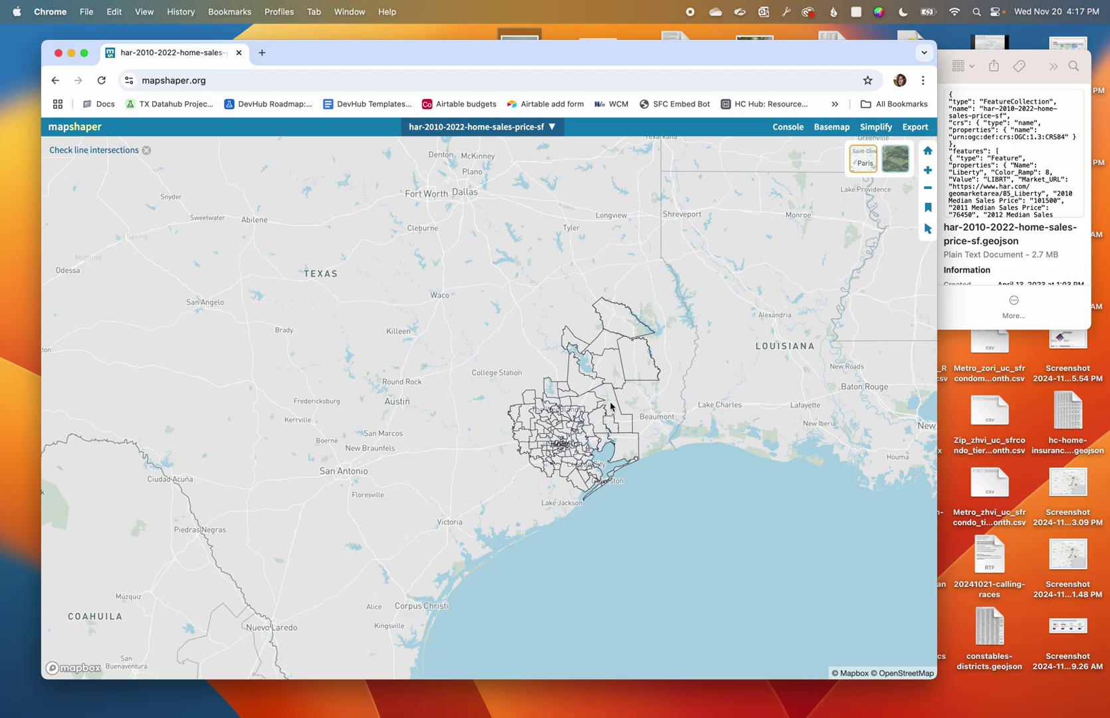
{"action": "scroll", "coordinate": [610, 402], "scroll_direction": "up", "scroll_amount": 5}
{"action": "scroll", "coordinate": [530, 375], "scroll_direction": "down", "scroll_amount": 2}
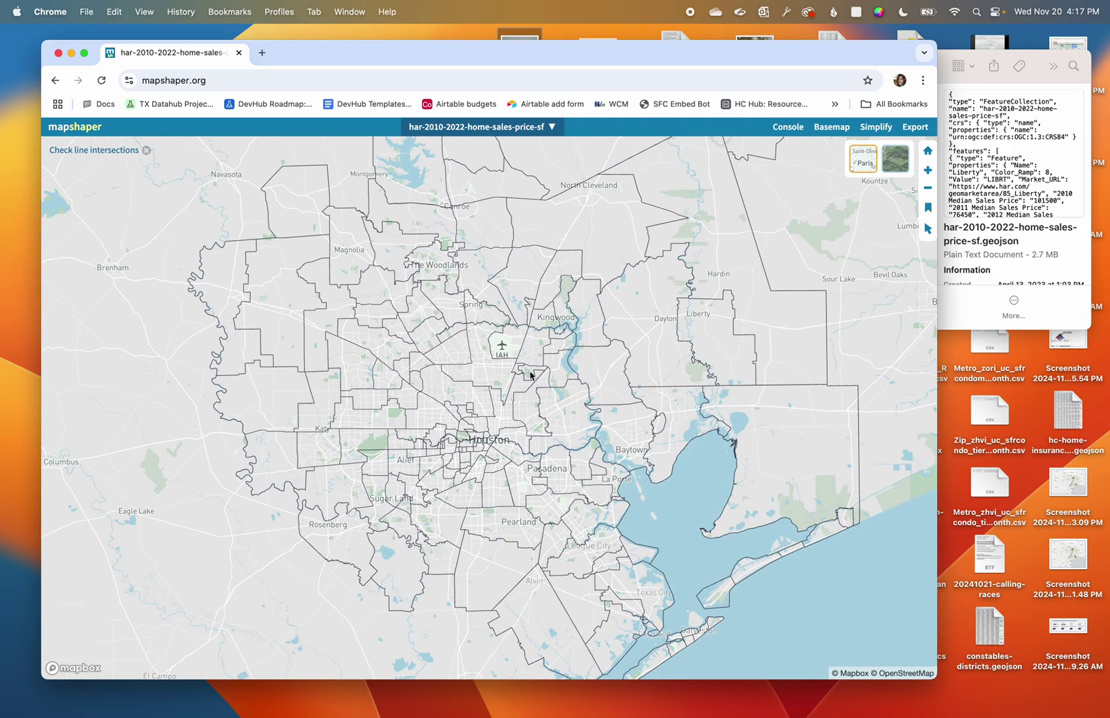
{"action": "scroll", "coordinate": [491, 445], "scroll_direction": "up", "scroll_amount": 6}
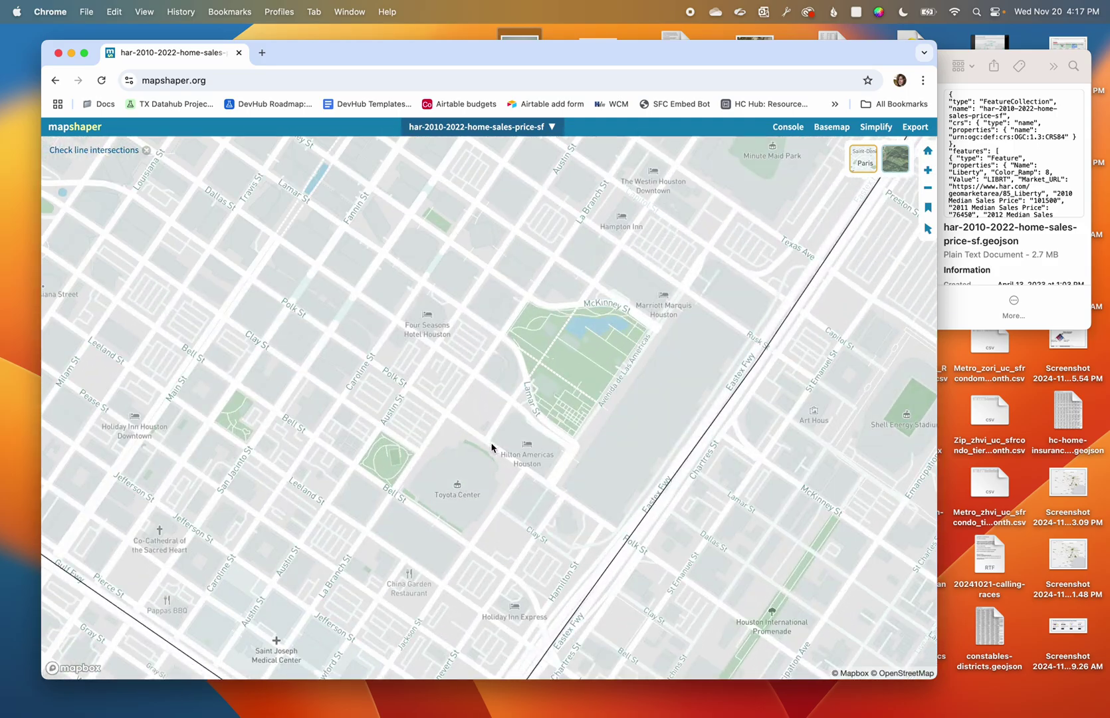
{"action": "scroll", "coordinate": [491, 445], "scroll_direction": "up", "scroll_amount": 3}
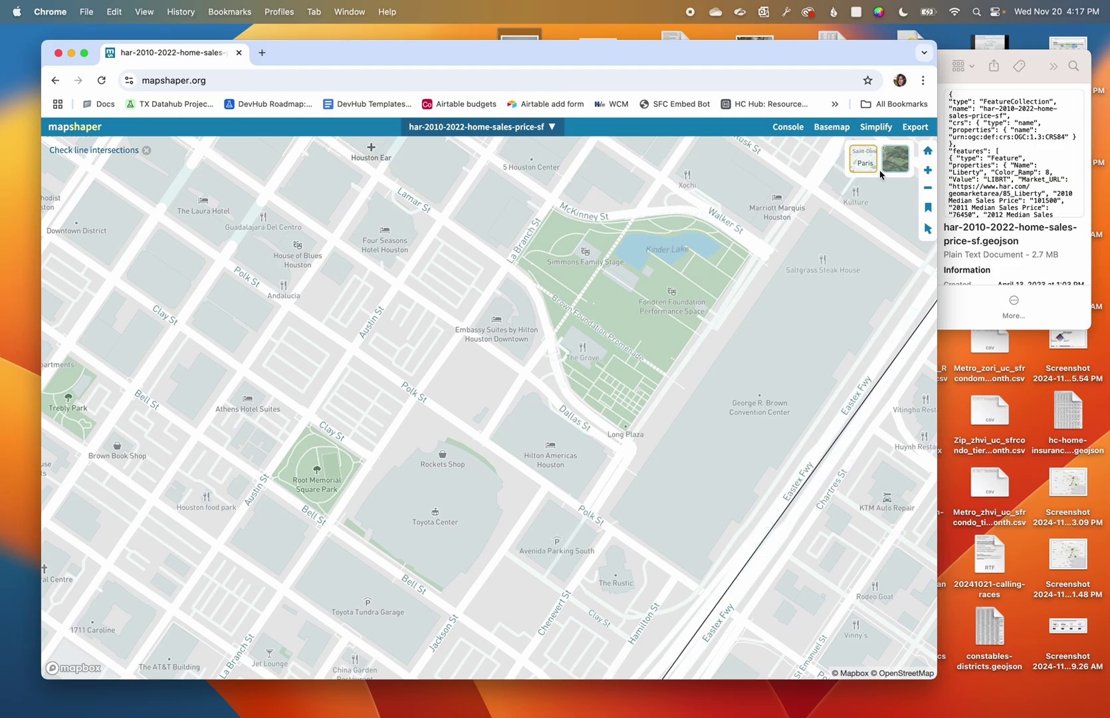
{"action": "left_click", "coordinate": [889, 170]}
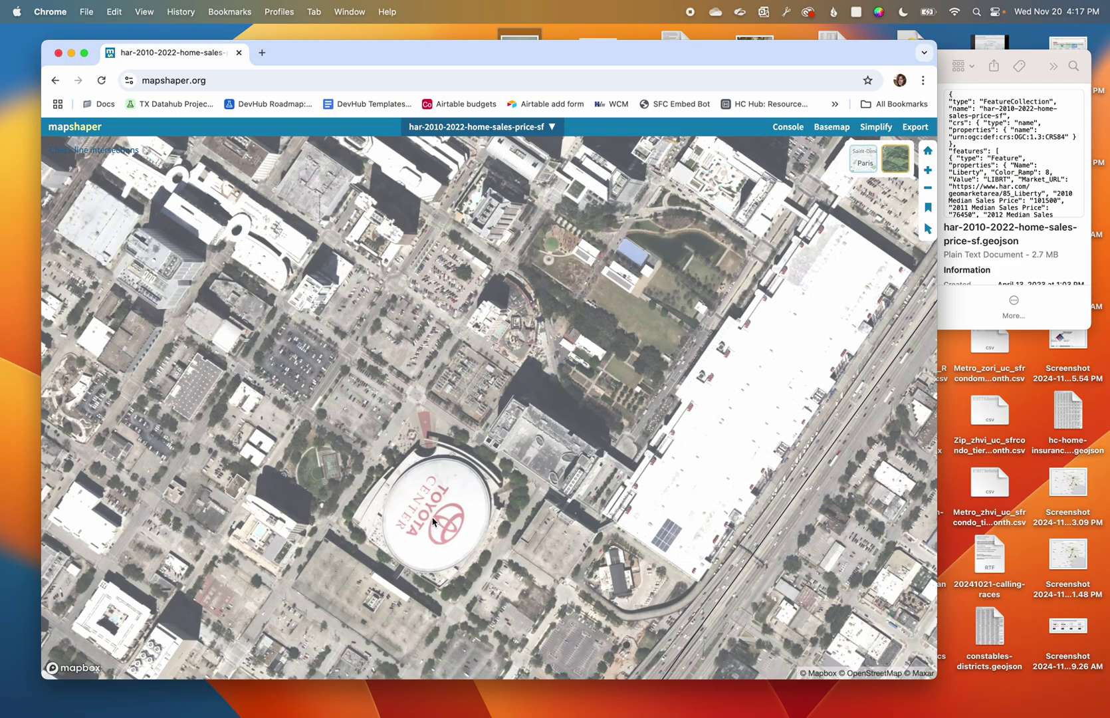
{"action": "scroll", "coordinate": [433, 521], "scroll_direction": "down", "scroll_amount": 5}
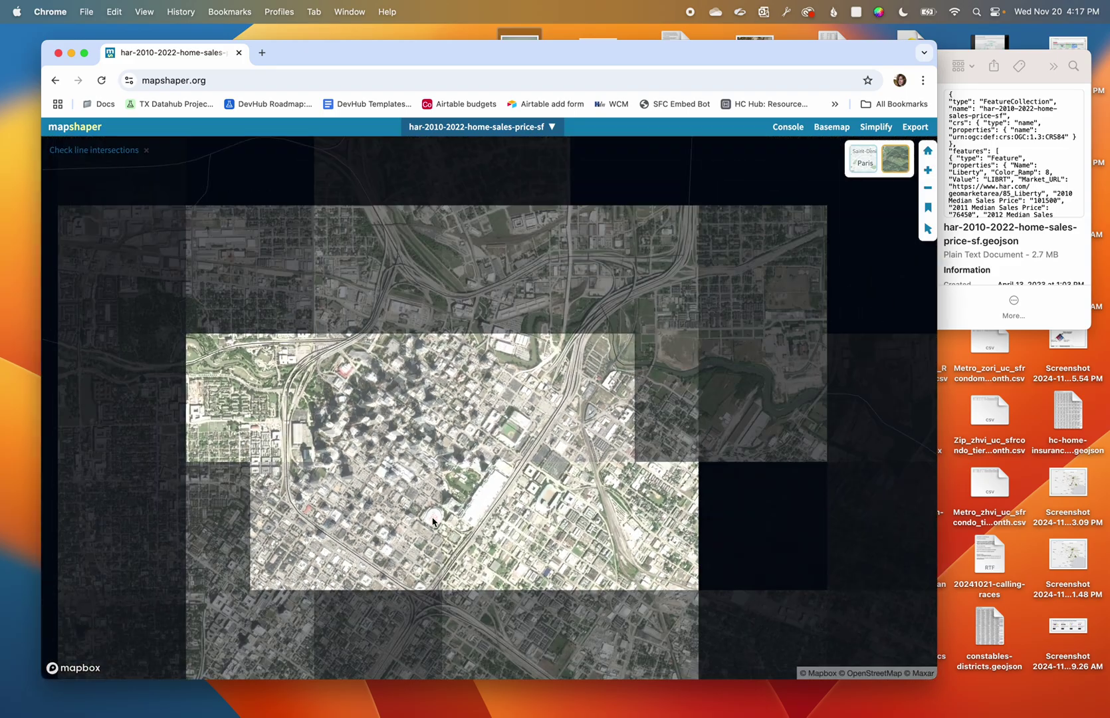
{"action": "scroll", "coordinate": [433, 521], "scroll_direction": "down", "scroll_amount": 10}
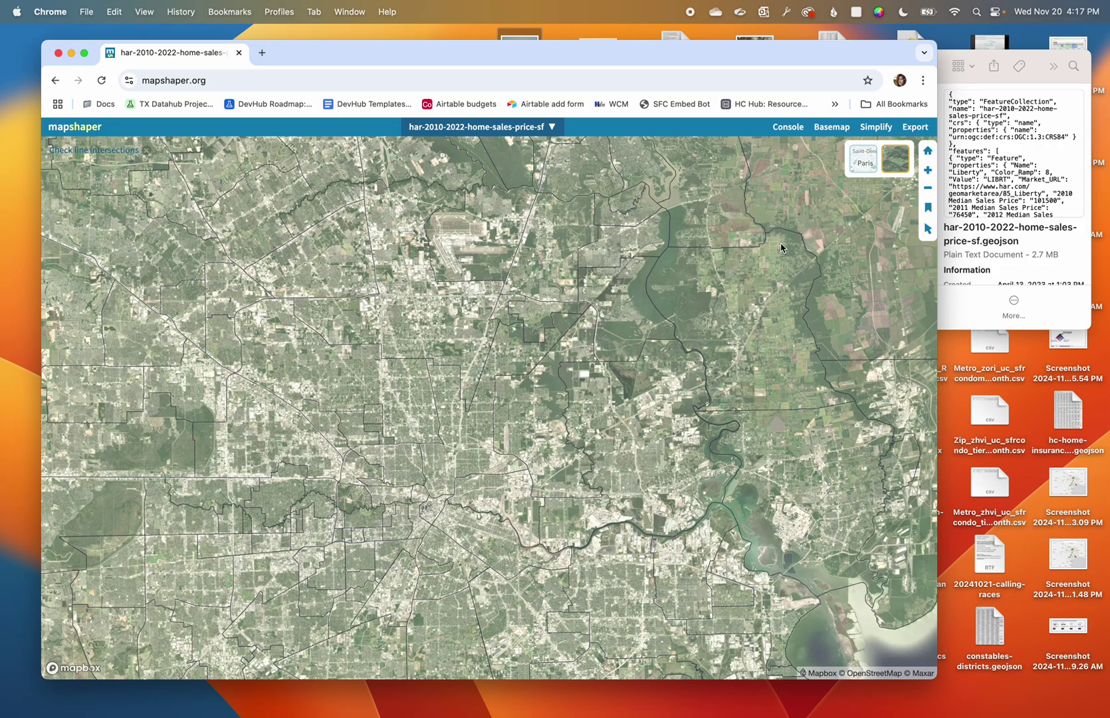
Switch the basemap from satellite imagery back to the light street map
{"action": "left_click", "coordinate": [866, 169]}
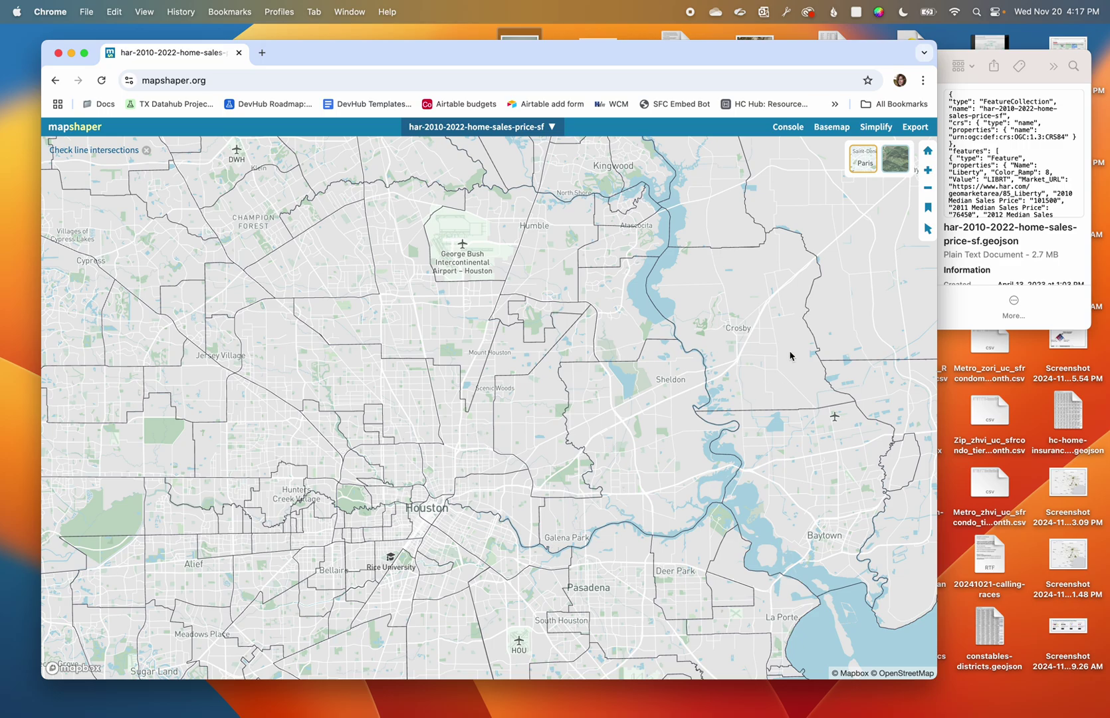
{"action": "mouse_move", "coordinate": [929, 234]}
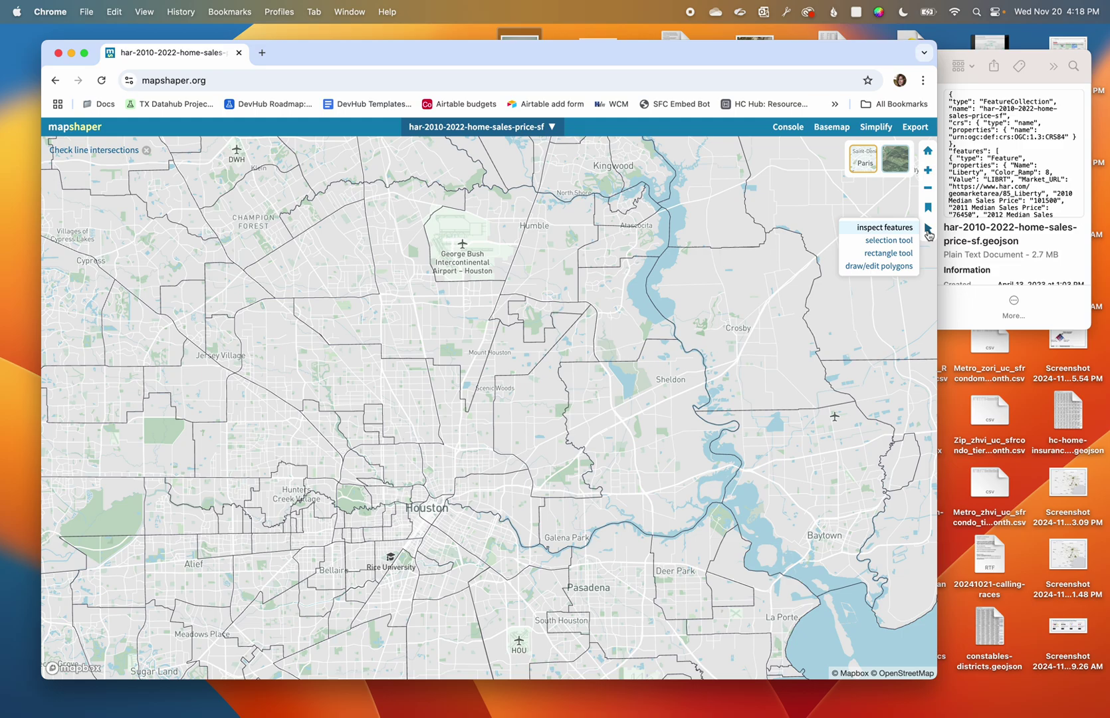
Inspect the attributes of the Crosby, Huffman, Humble, Aldine and Champions sales areas
{"action": "left_click", "coordinate": [873, 229]}
{"action": "left_click", "coordinate": [736, 303]}
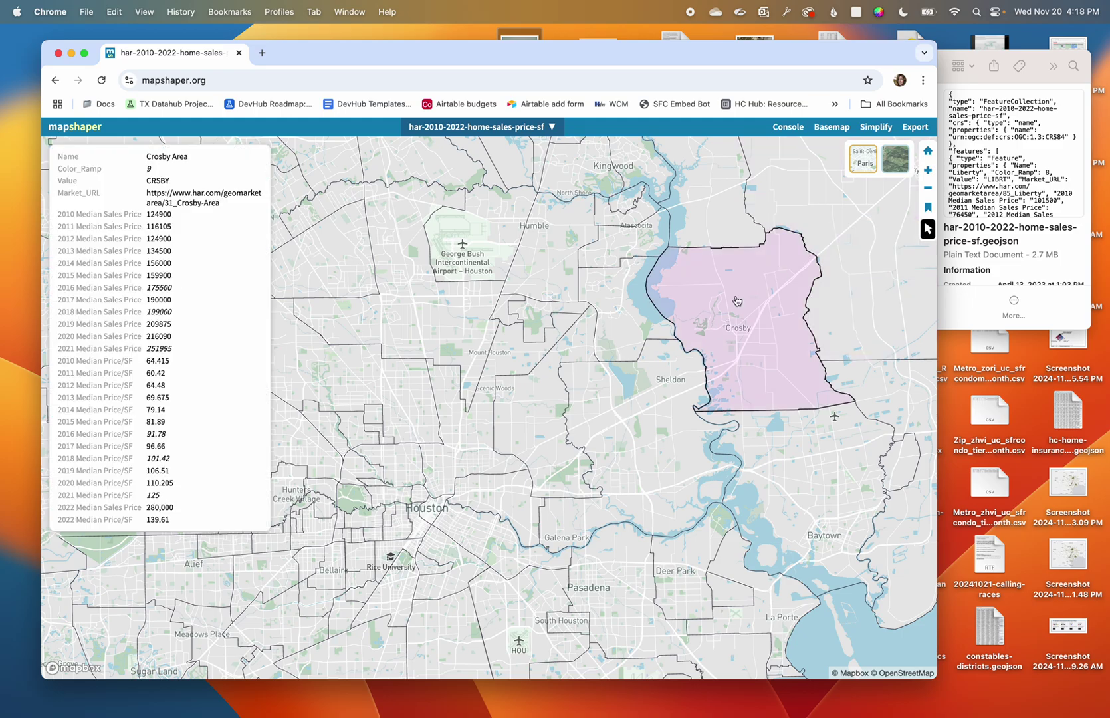
{"action": "left_click", "coordinate": [731, 231]}
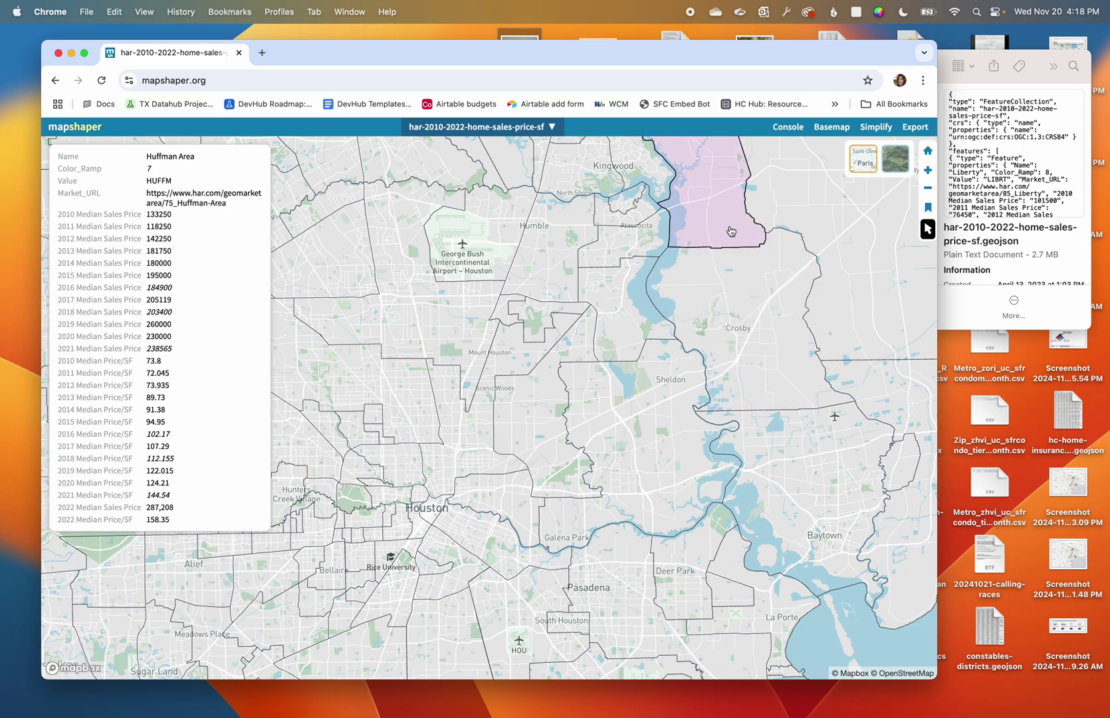
{"action": "left_click", "coordinate": [648, 244]}
{"action": "left_click", "coordinate": [561, 247]}
{"action": "left_click", "coordinate": [496, 244]}
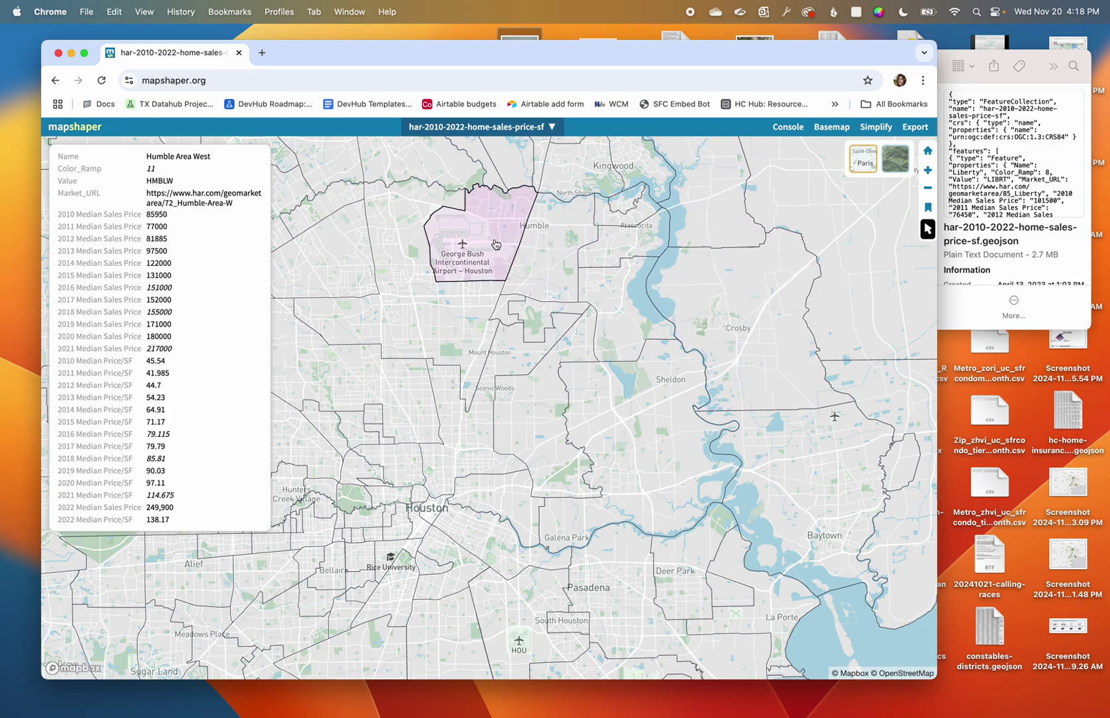
{"action": "left_click", "coordinate": [423, 255]}
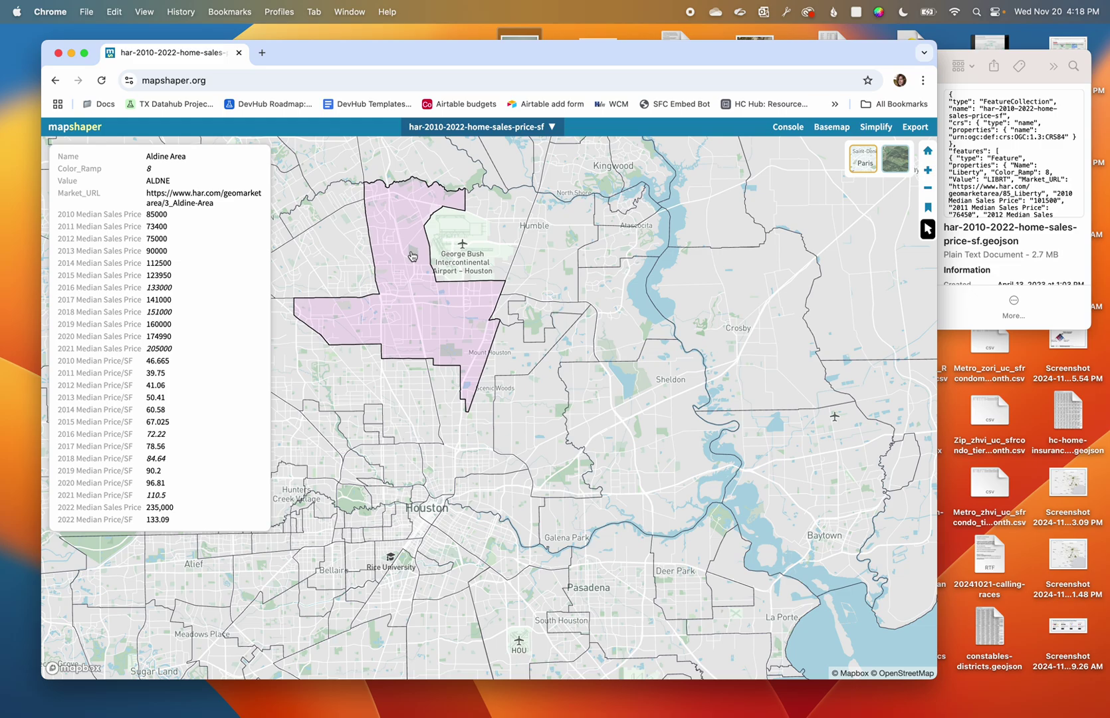
{"action": "left_click", "coordinate": [272, 246]}
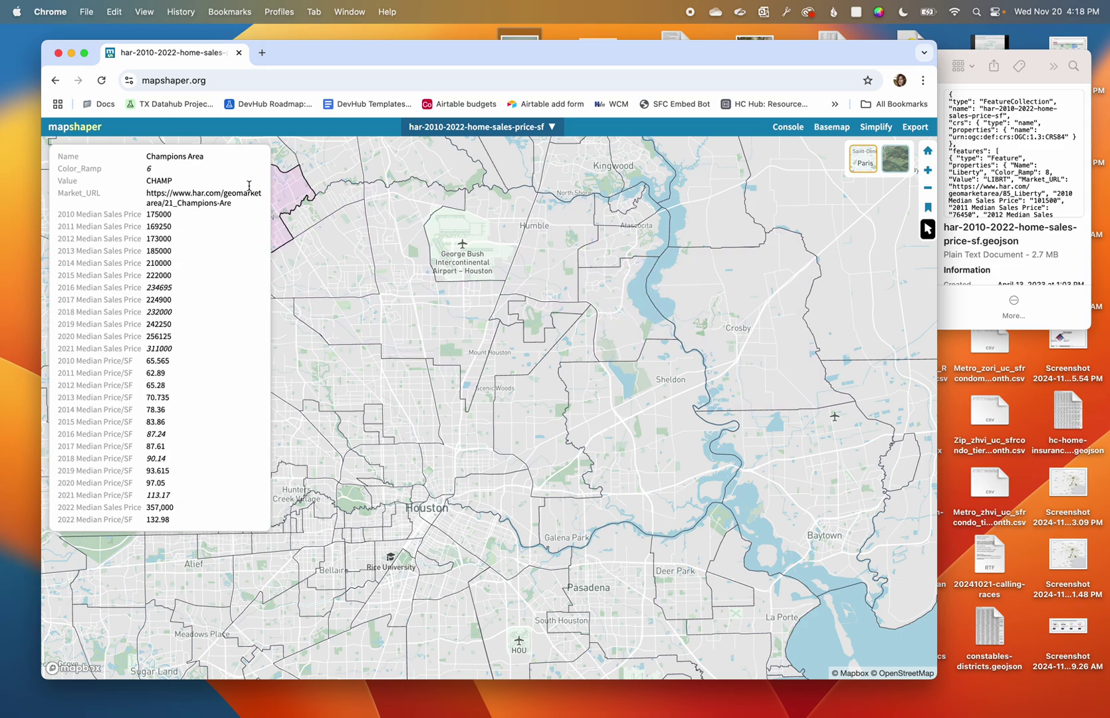
Copy the Champions Area Market_URL value
{"action": "left_click_drag", "start_coordinate": [145, 158], "coordinate": [213, 158]}
{"action": "left_click_drag", "start_coordinate": [232, 204], "coordinate": [146, 191]}
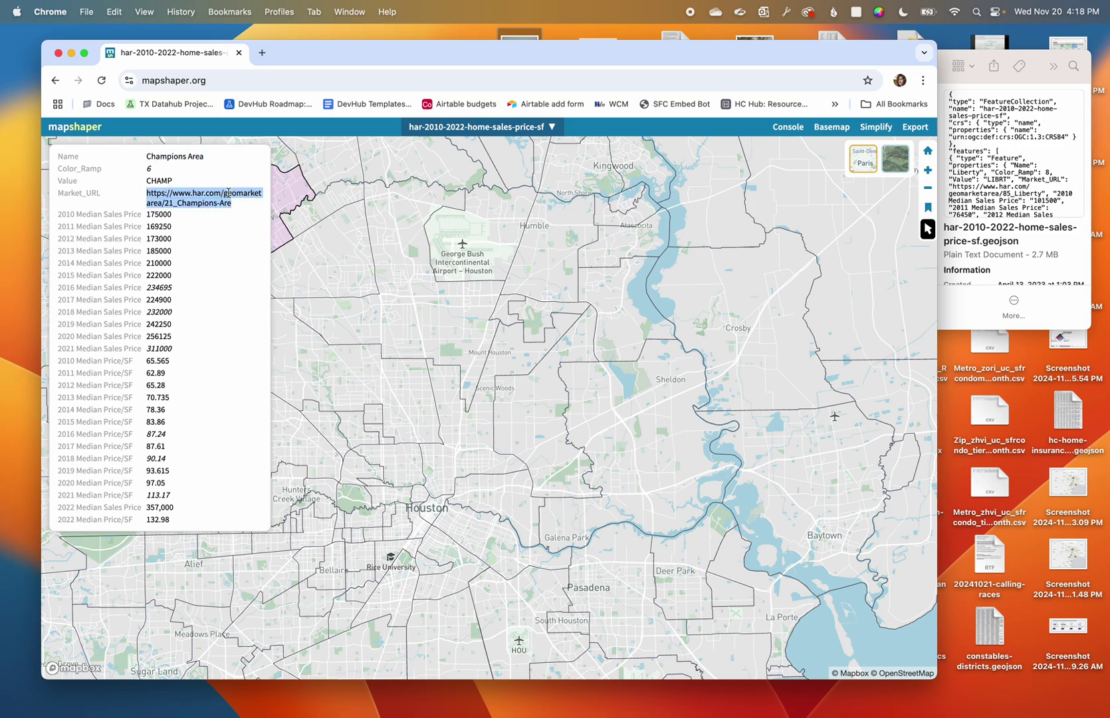
{"action": "key", "text": "super+c"}
Load the copied Champions Area Market_URL in a new tab, then return to Mapshaper
{"action": "left_click", "coordinate": [262, 53]}
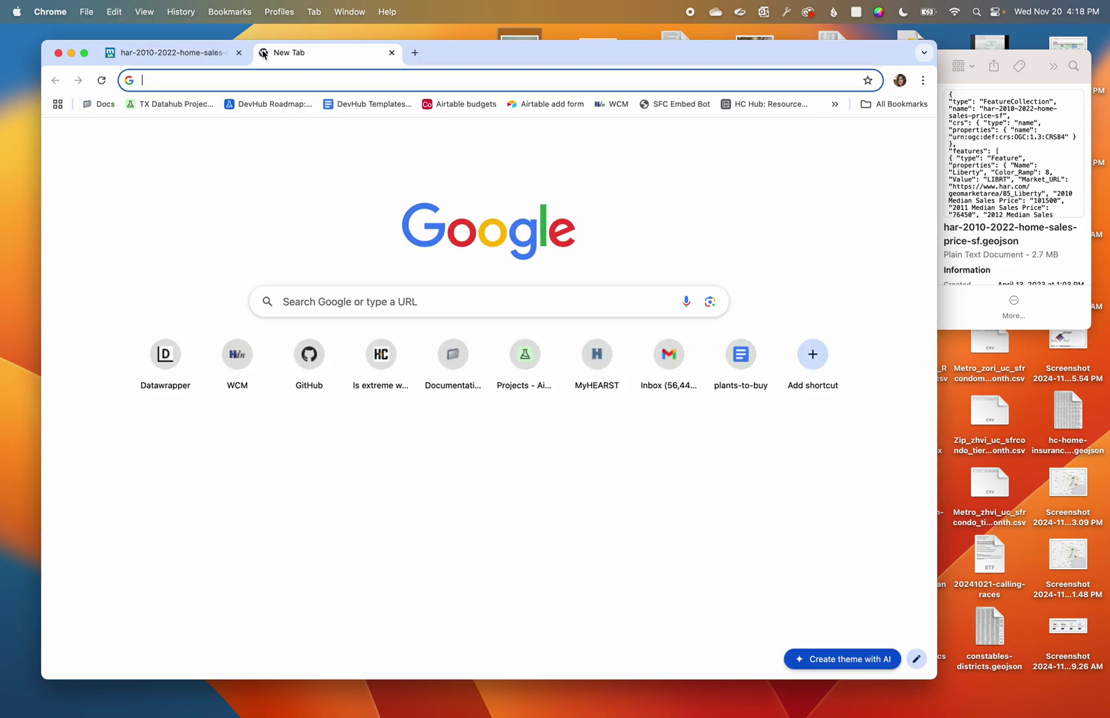
{"action": "key", "text": "super+v"}
{"action": "key", "text": "Return"}
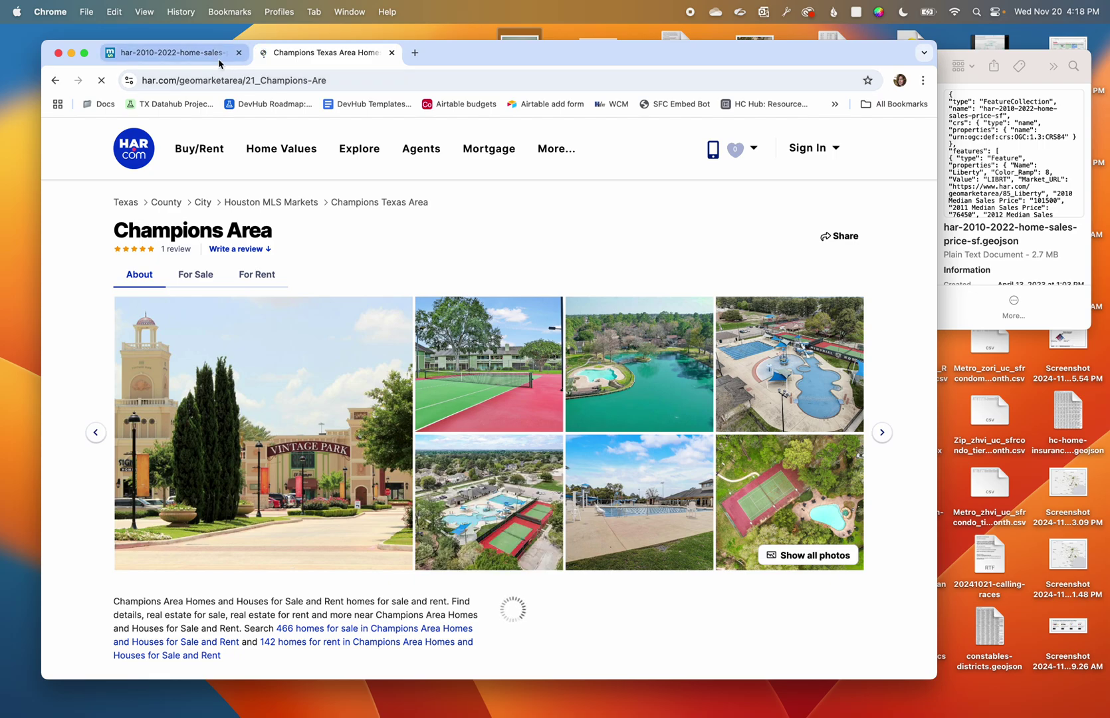
{"action": "left_click", "coordinate": [191, 53]}
{"action": "mouse_move", "coordinate": [612, 502]}
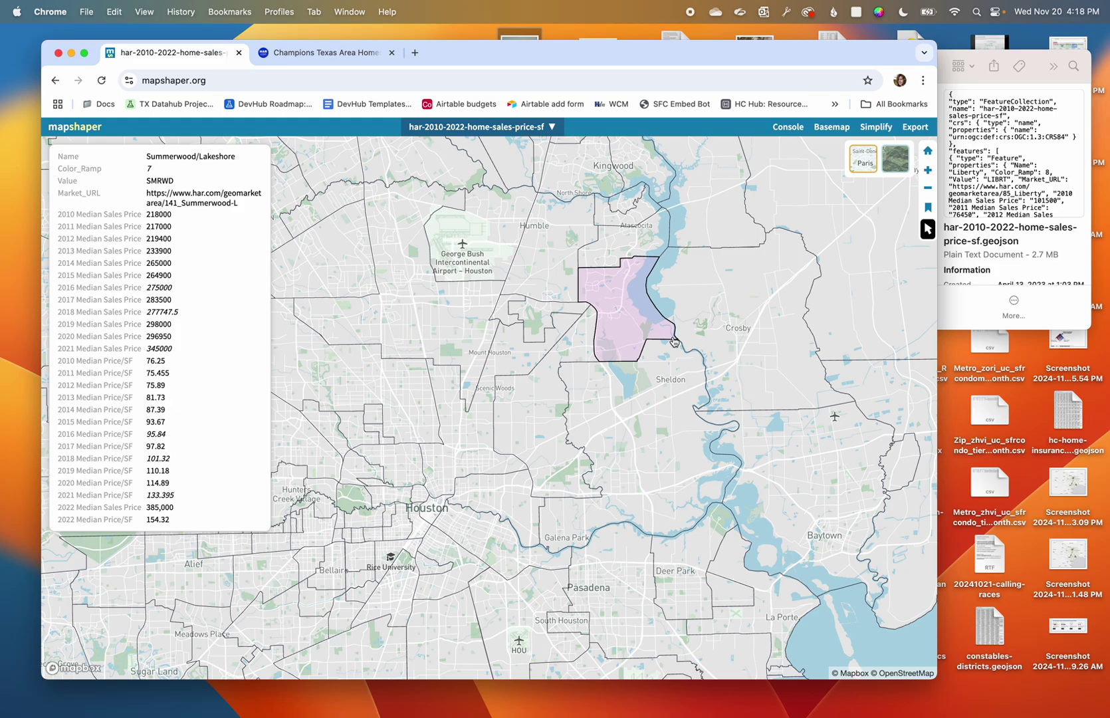
Confirm in Finder that the original home-sales GeoJSON is 2.7 MB, then return to Mapshaper
{"action": "left_click", "coordinate": [1034, 81]}
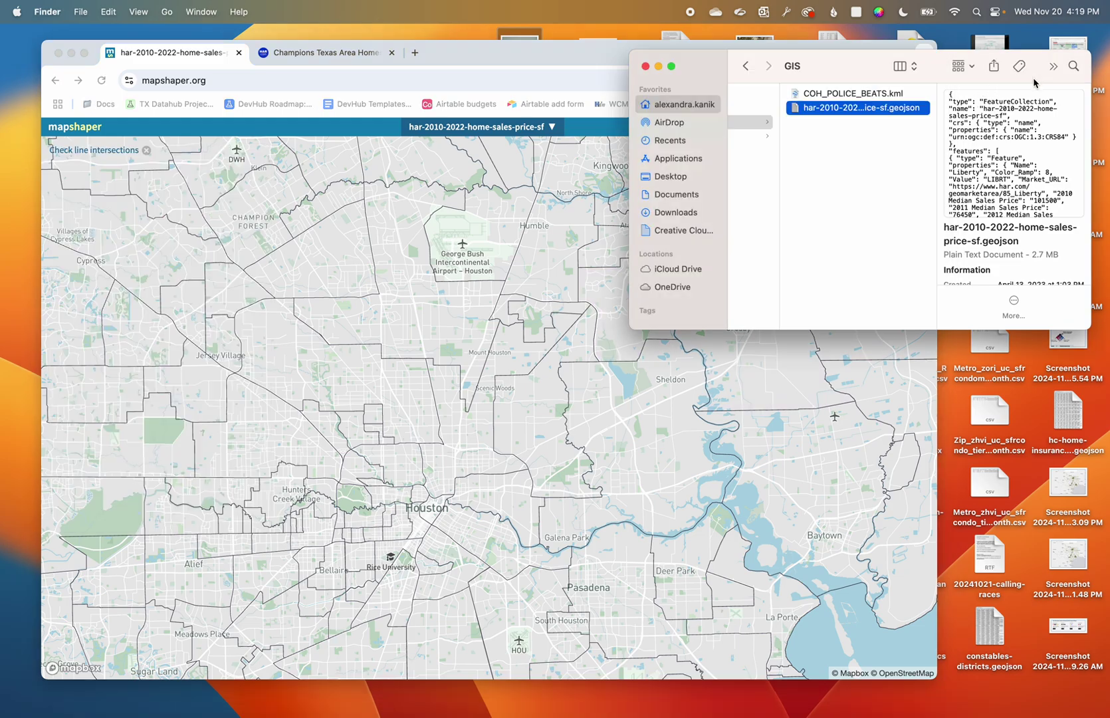
{"action": "left_click", "coordinate": [883, 188]}
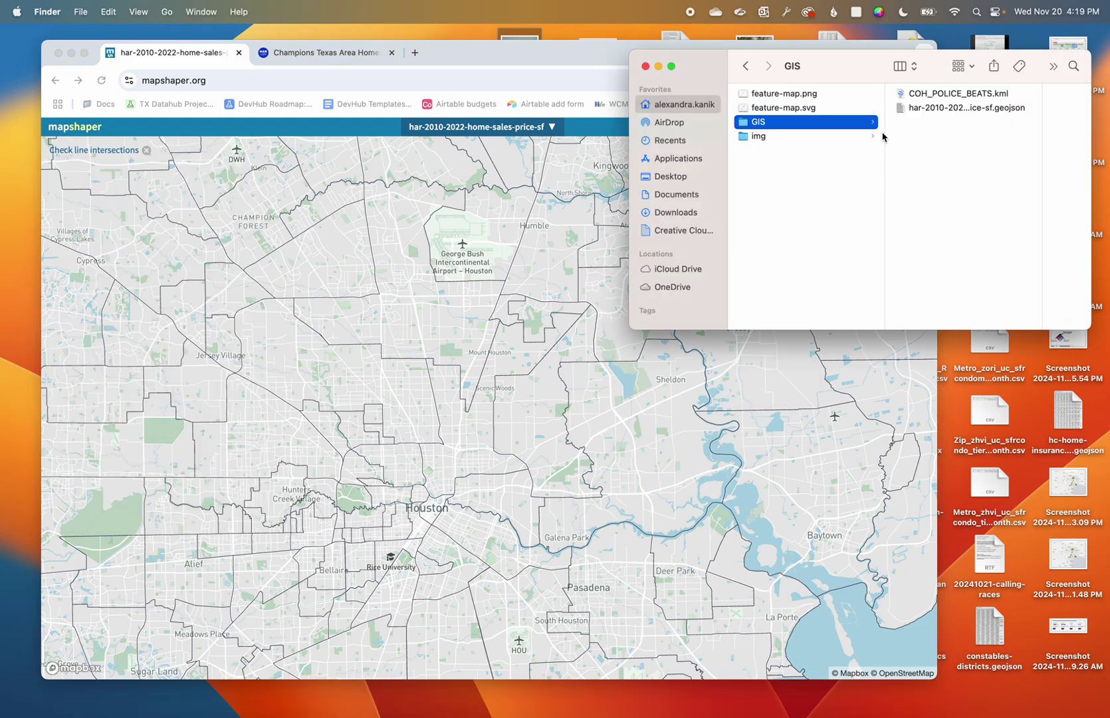
{"action": "left_click", "coordinate": [944, 108]}
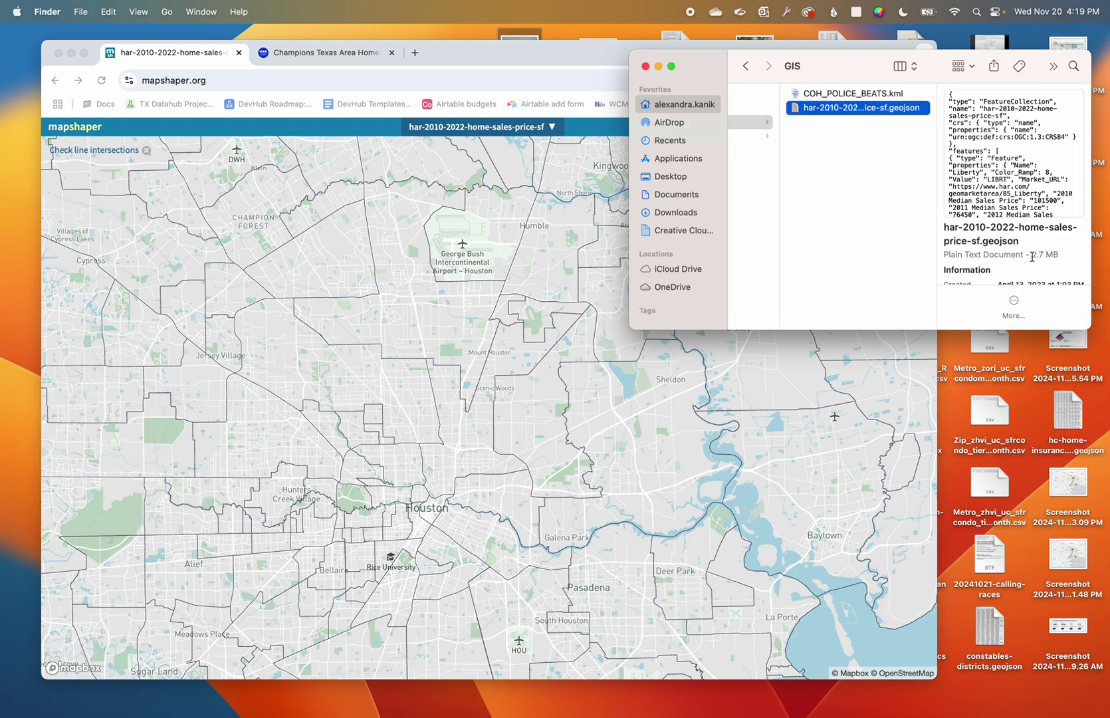
{"action": "left_click_drag", "start_coordinate": [1032, 256], "coordinate": [1062, 256]}
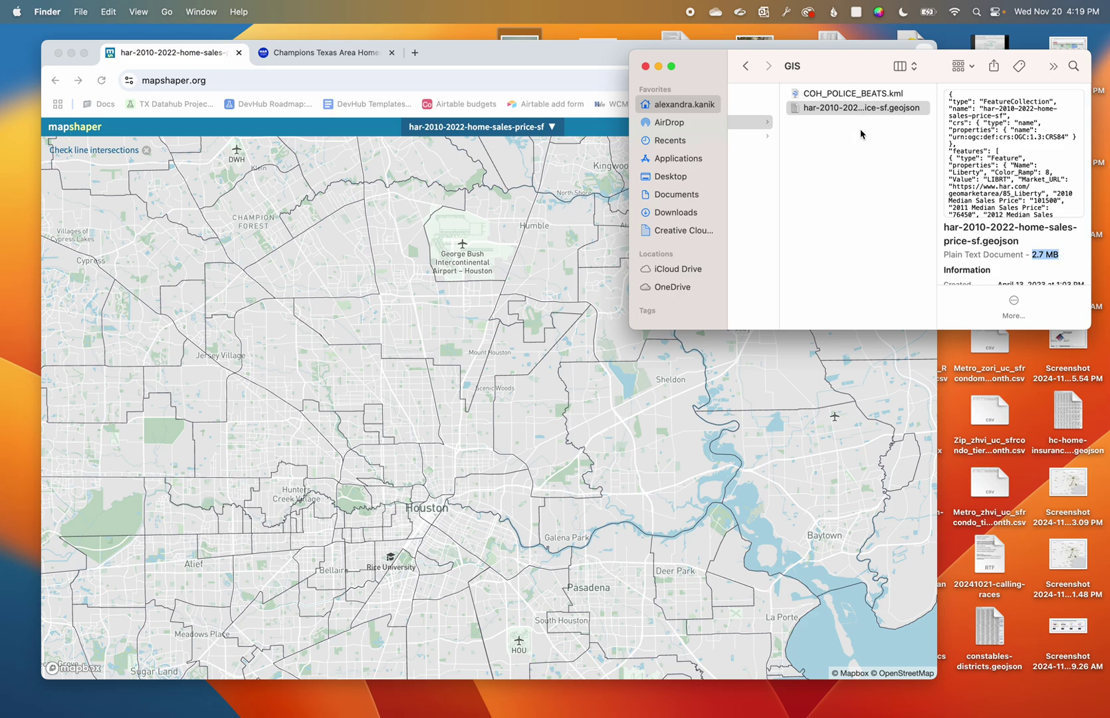
{"action": "left_click", "coordinate": [486, 213]}
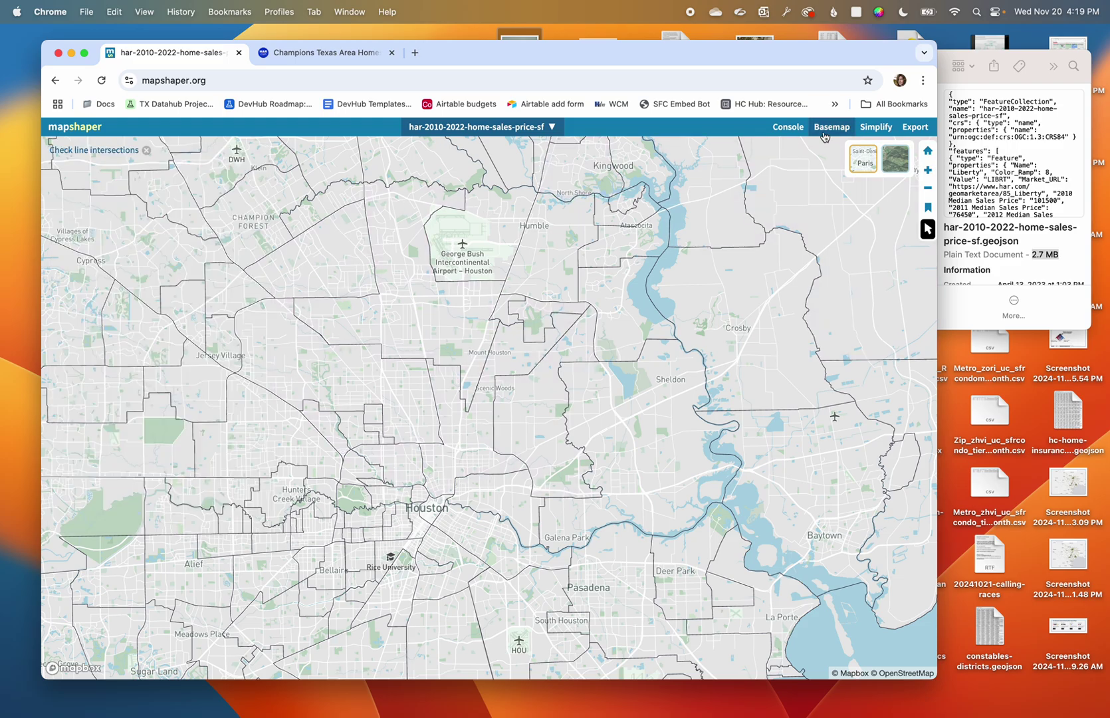
Apply Visvalingam weighted-area simplification and set retained detail to about 19.2%
{"action": "left_click", "coordinate": [880, 133]}
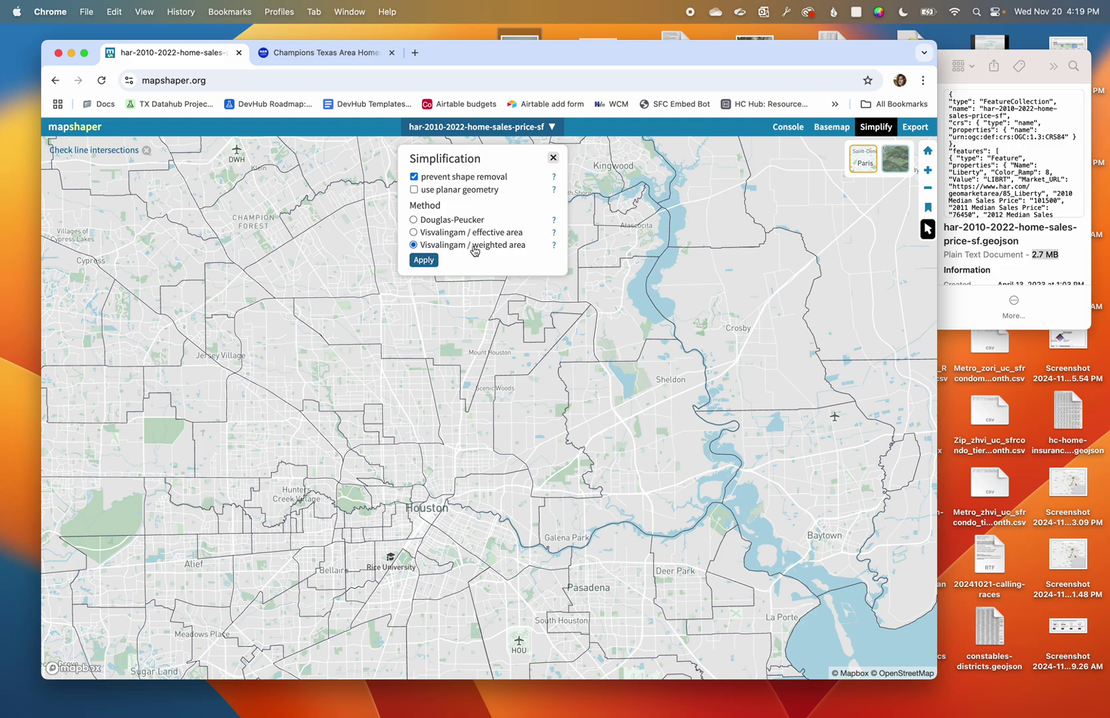
{"action": "mouse_move", "coordinate": [555, 234]}
{"action": "left_click", "coordinate": [423, 260]}
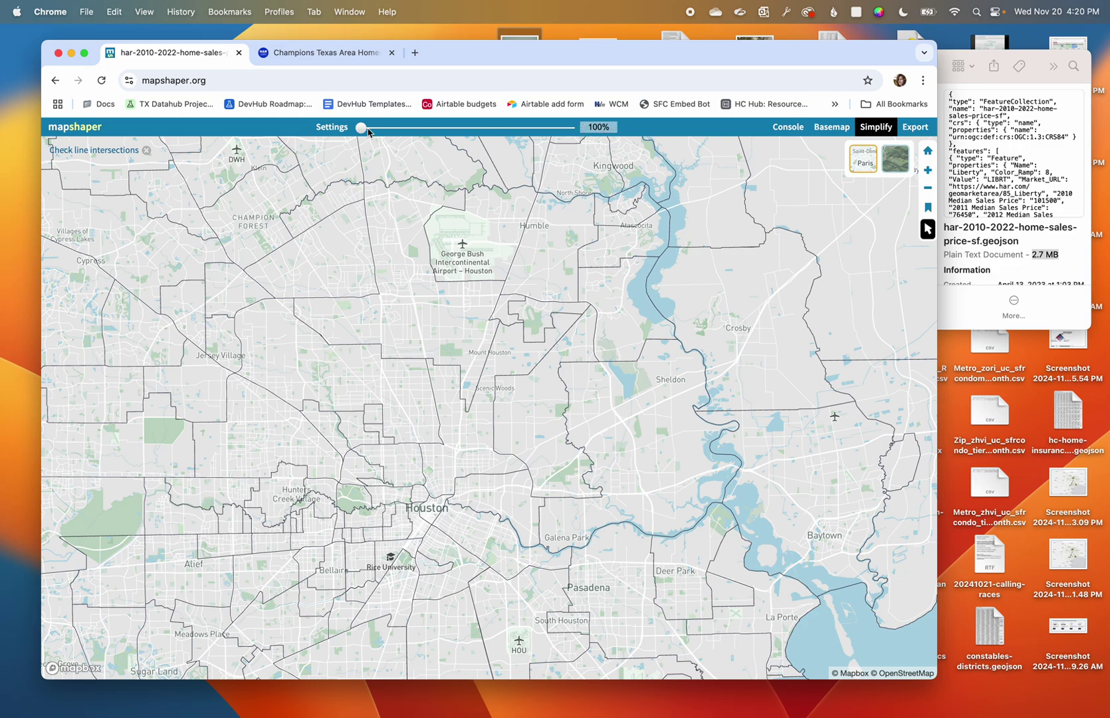
{"action": "left_click_drag", "start_coordinate": [361, 128], "coordinate": [575, 136]}
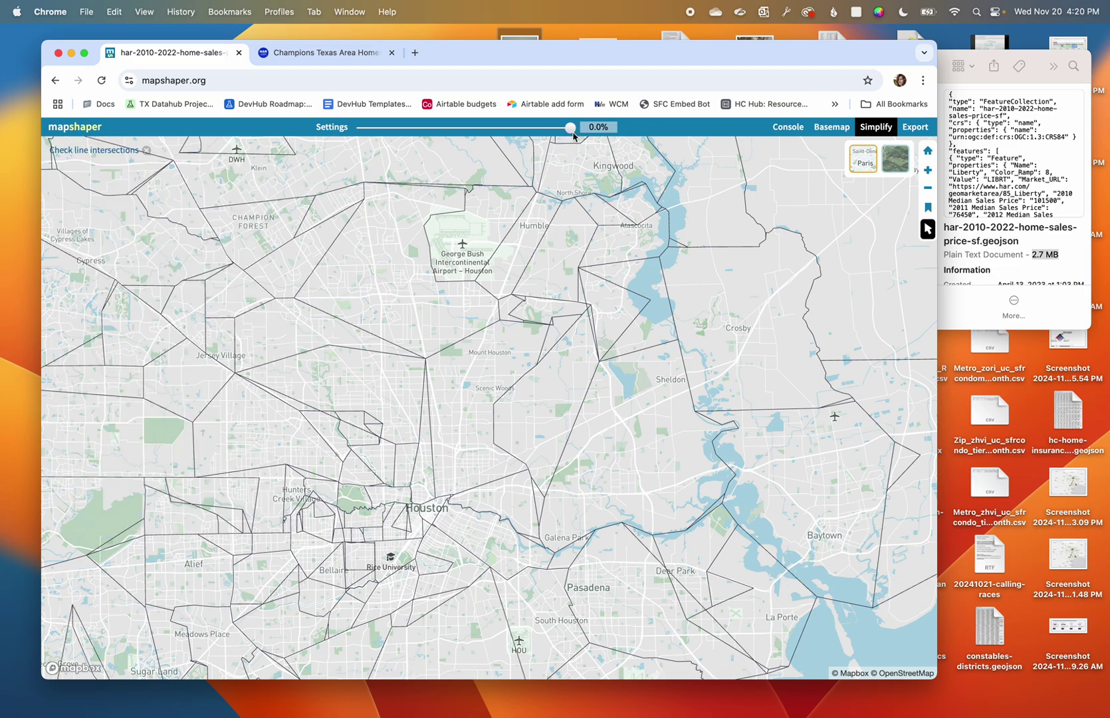
{"action": "left_click_drag", "start_coordinate": [572, 136], "coordinate": [480, 146]}
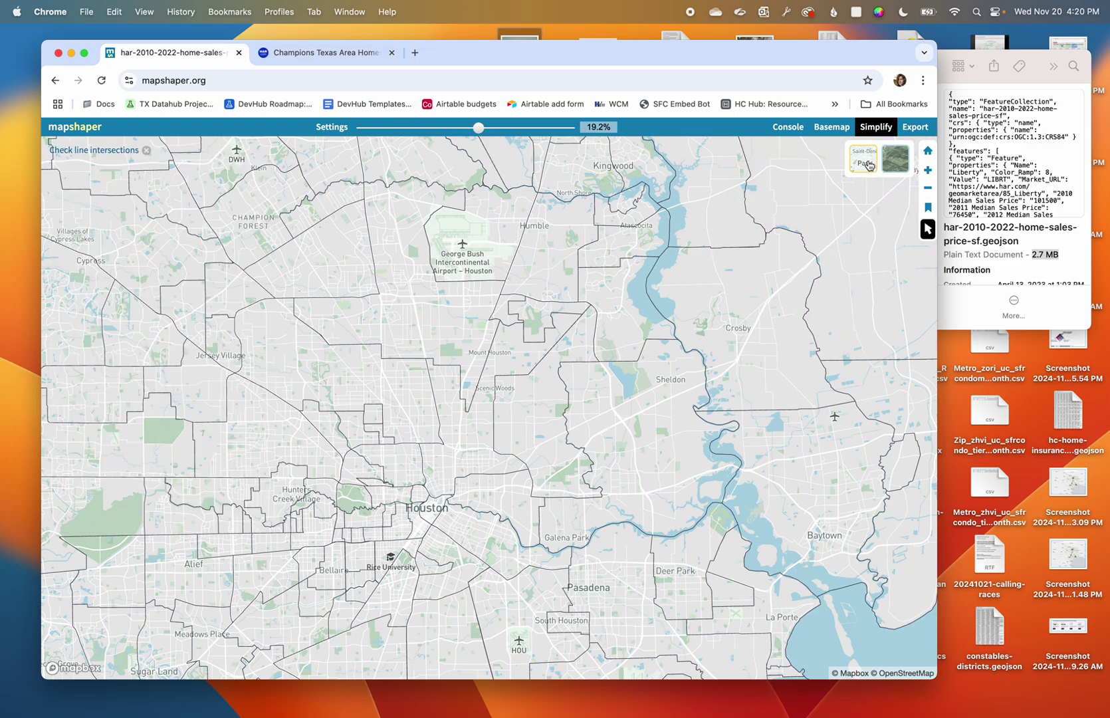
Turn off the street basemap and zoom in on a jagged simplified boundary
{"action": "left_click", "coordinate": [868, 166]}
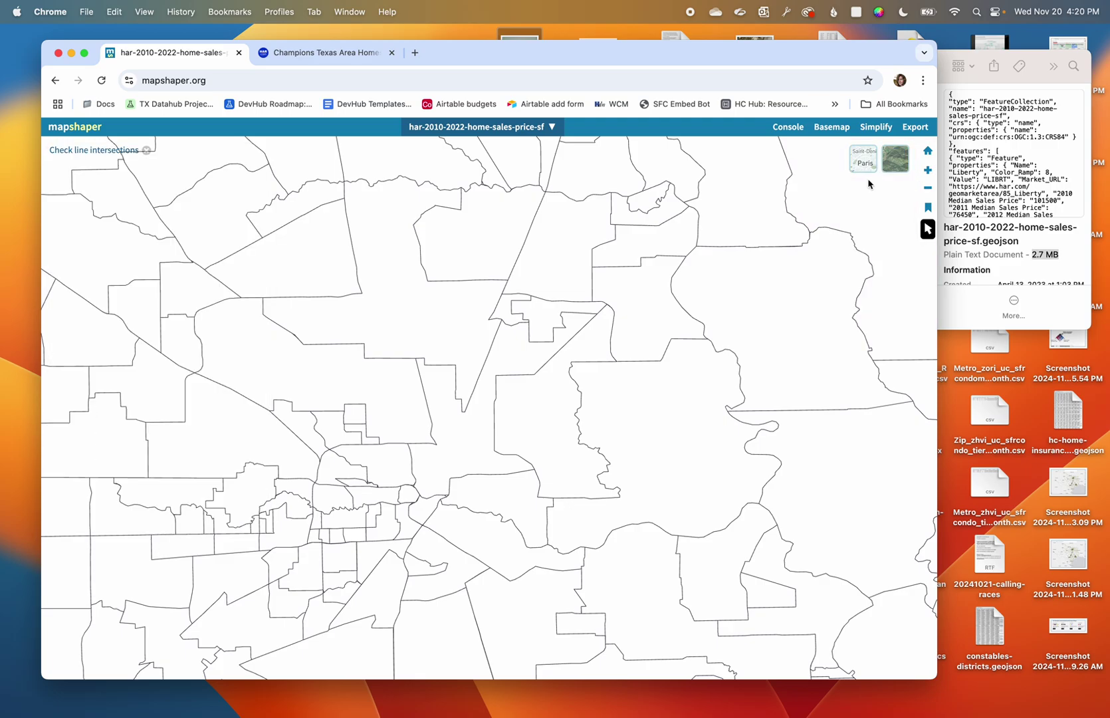
{"action": "mouse_move", "coordinate": [632, 402]}
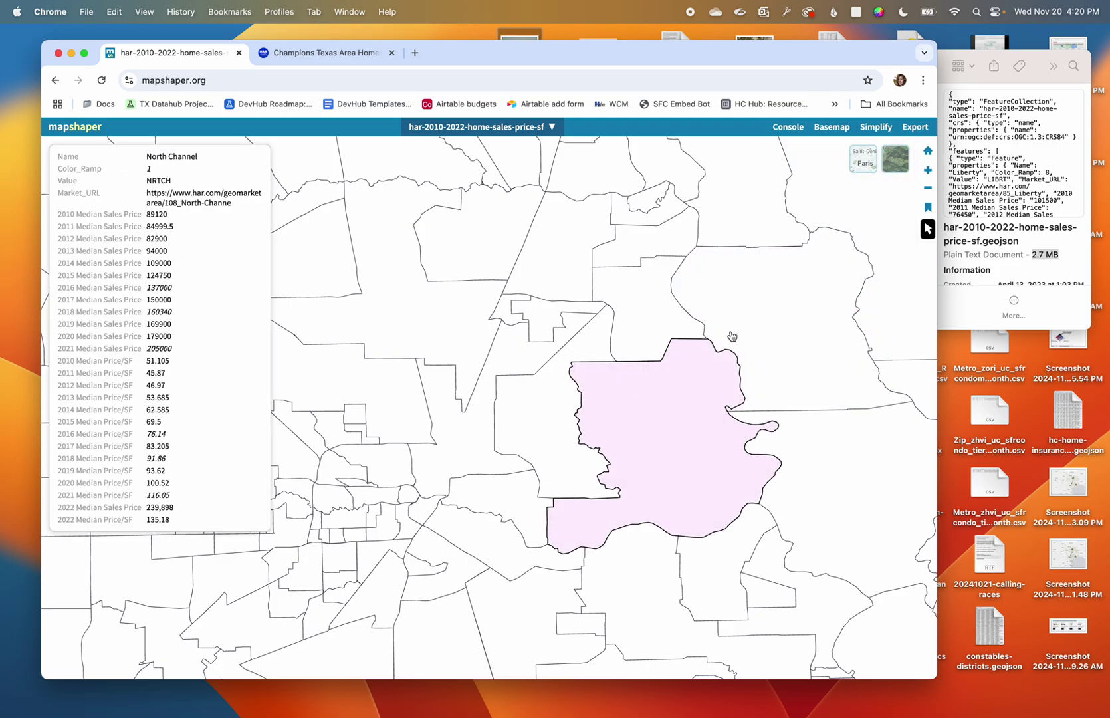
{"action": "mouse_move", "coordinate": [927, 229]}
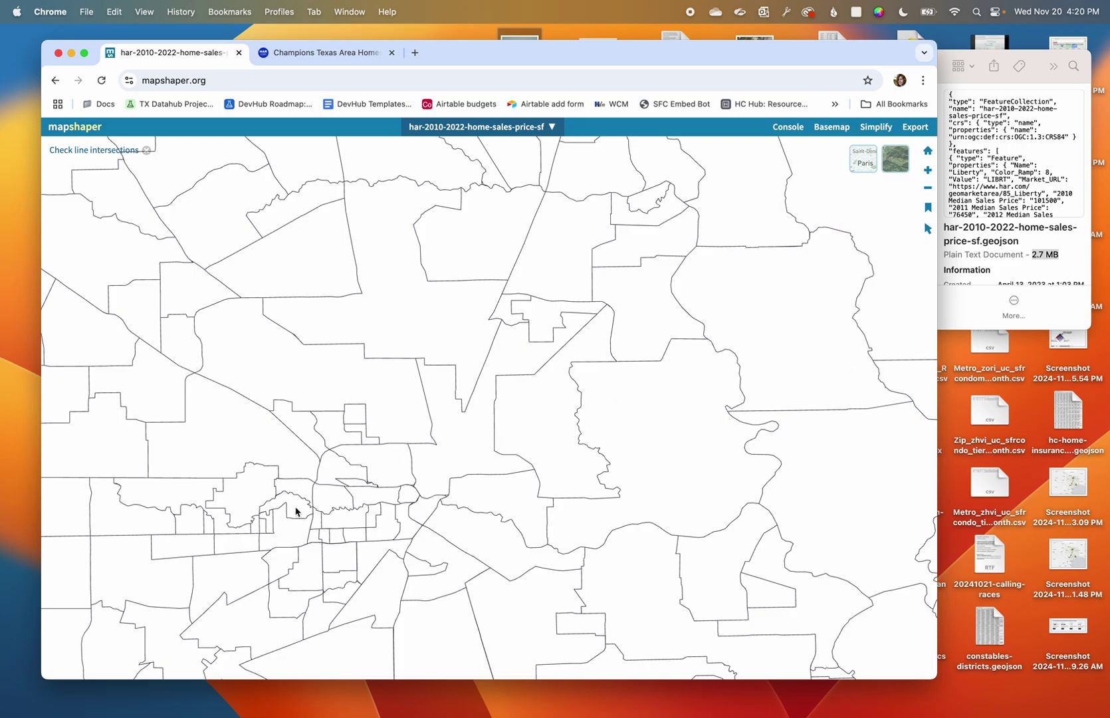
{"action": "scroll", "coordinate": [296, 510], "scroll_direction": "up", "scroll_amount": 5}
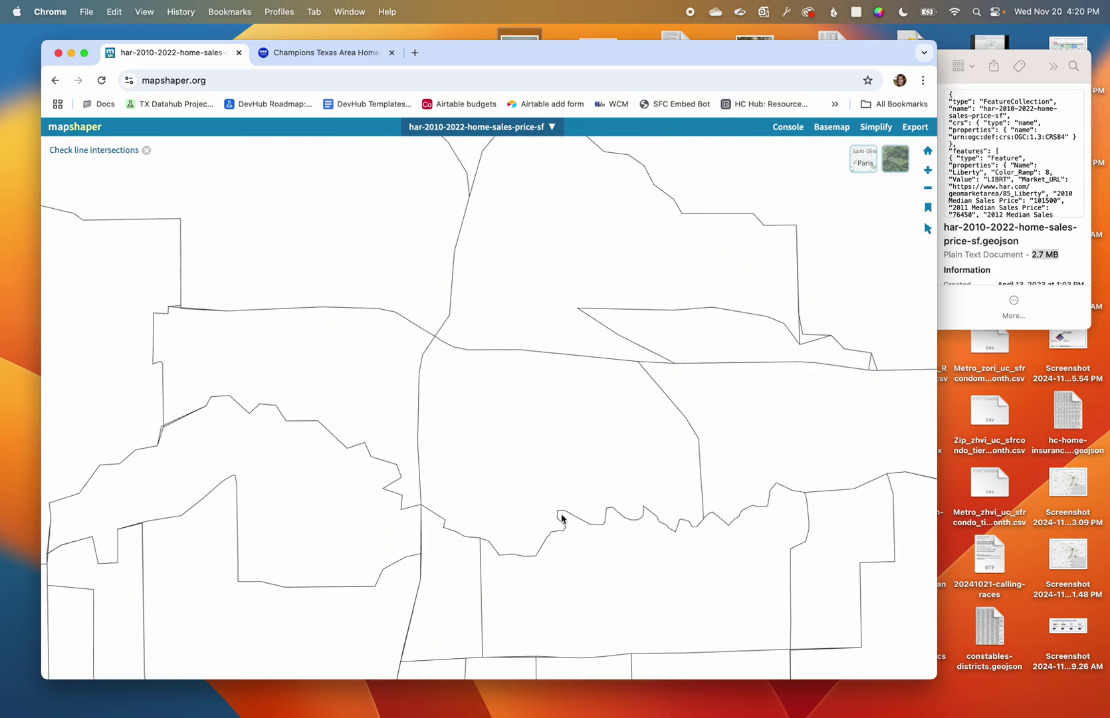
{"action": "scroll", "coordinate": [562, 519], "scroll_direction": "up", "scroll_amount": 3}
{"action": "scroll", "coordinate": [561, 518], "scroll_direction": "down", "scroll_amount": 5}
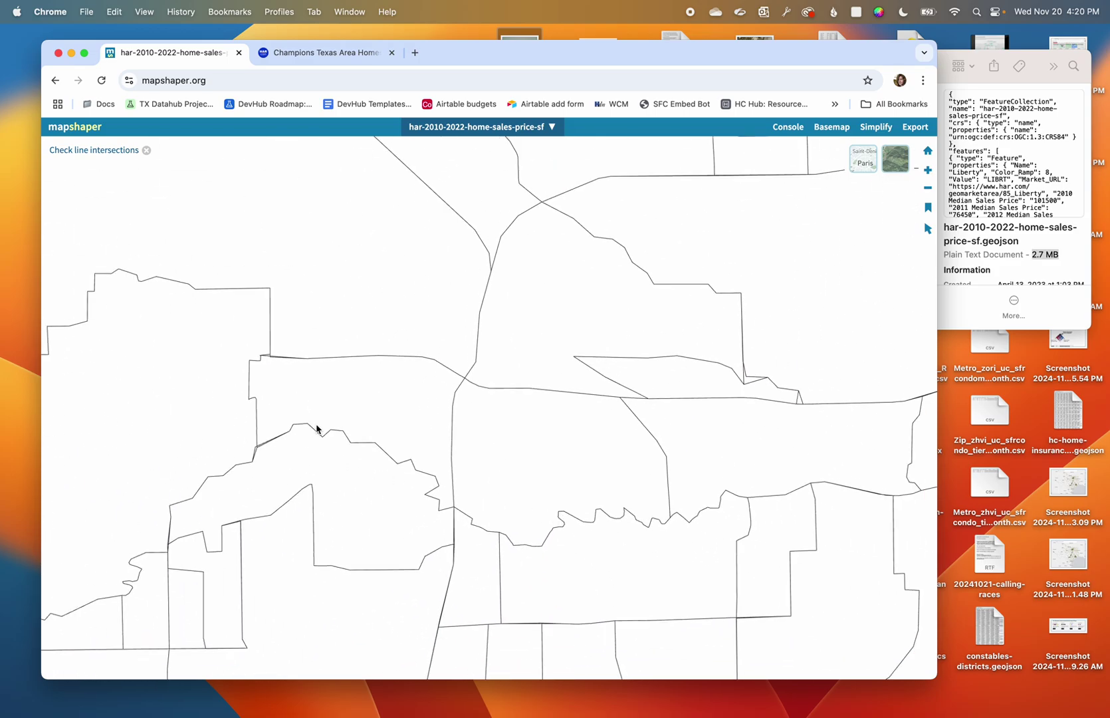
{"action": "scroll", "coordinate": [317, 429], "scroll_direction": "up", "scroll_amount": 3}
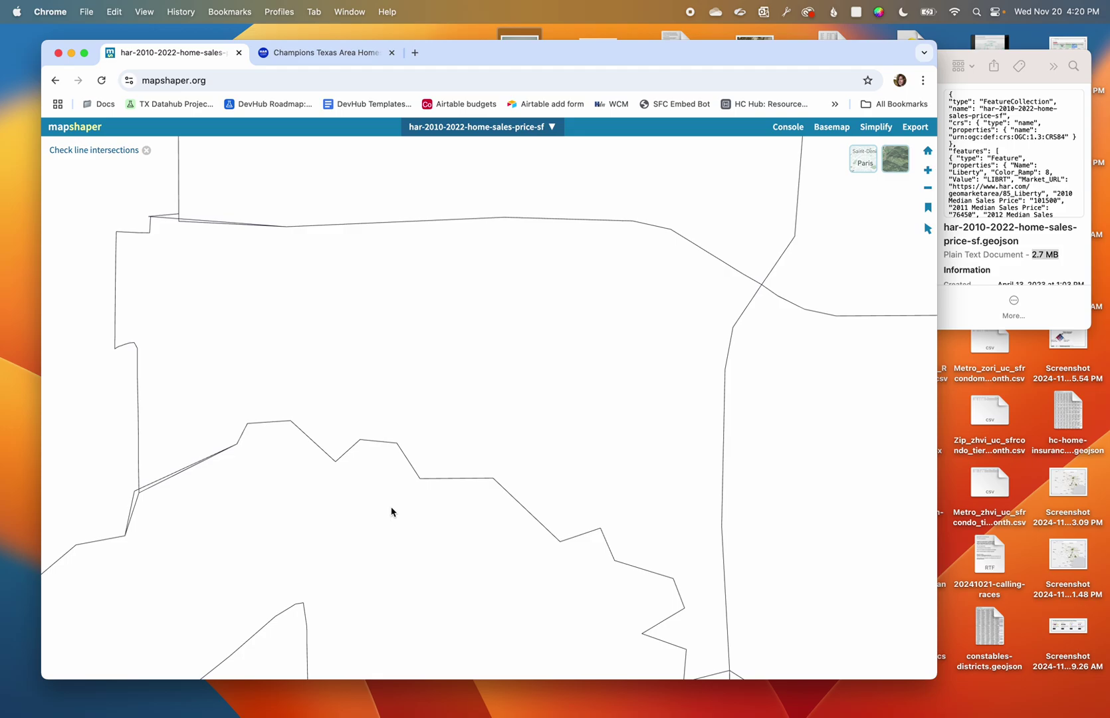
{"action": "left_click_drag", "start_coordinate": [391, 511], "coordinate": [341, 317]}
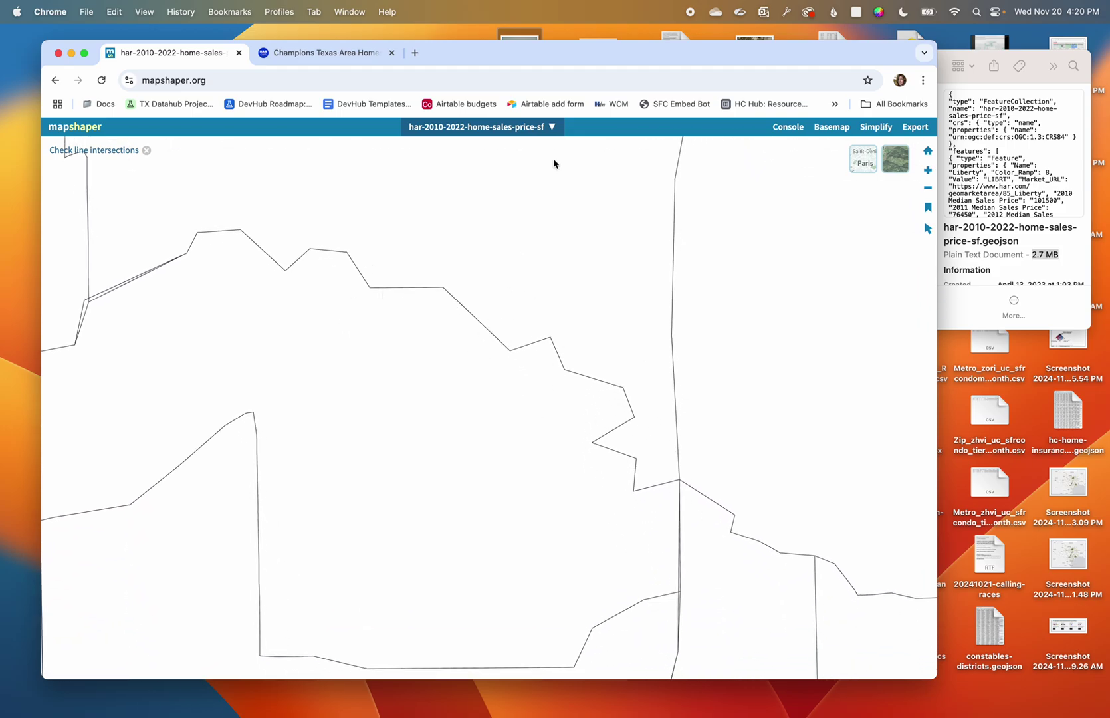
Compare full and heavy simplification, then settle on 34.3% retained detail
{"action": "left_click", "coordinate": [876, 126]}
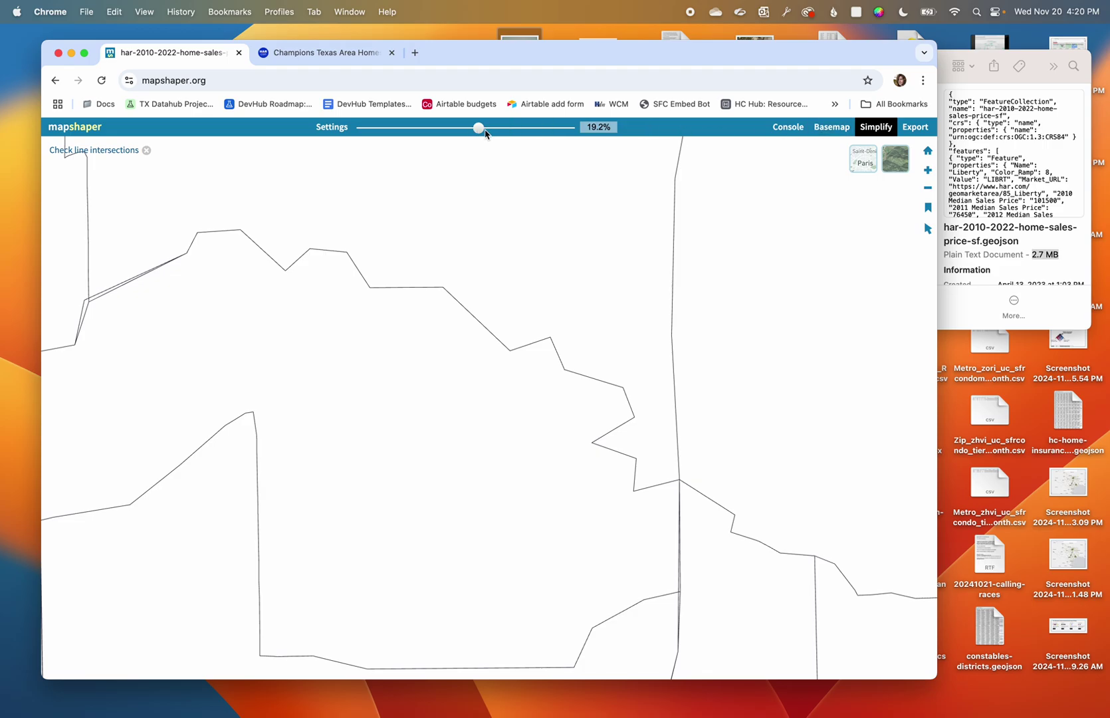
{"action": "left_click_drag", "start_coordinate": [477, 128], "coordinate": [348, 135]}
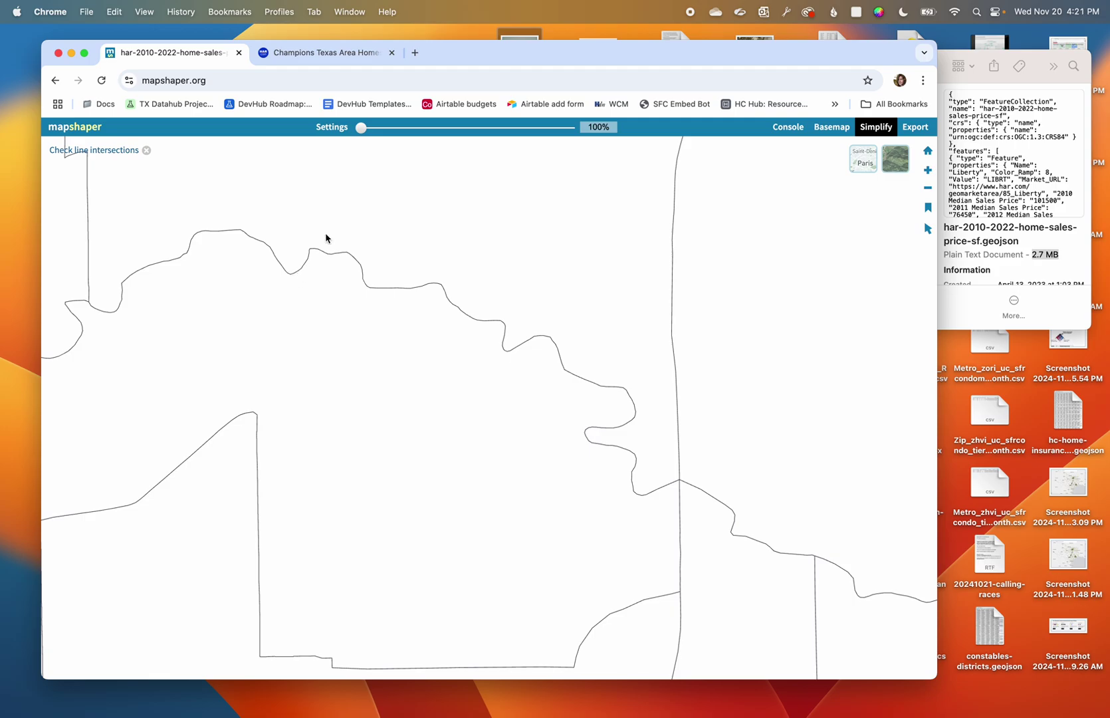
{"action": "left_click_drag", "start_coordinate": [365, 127], "coordinate": [612, 159]}
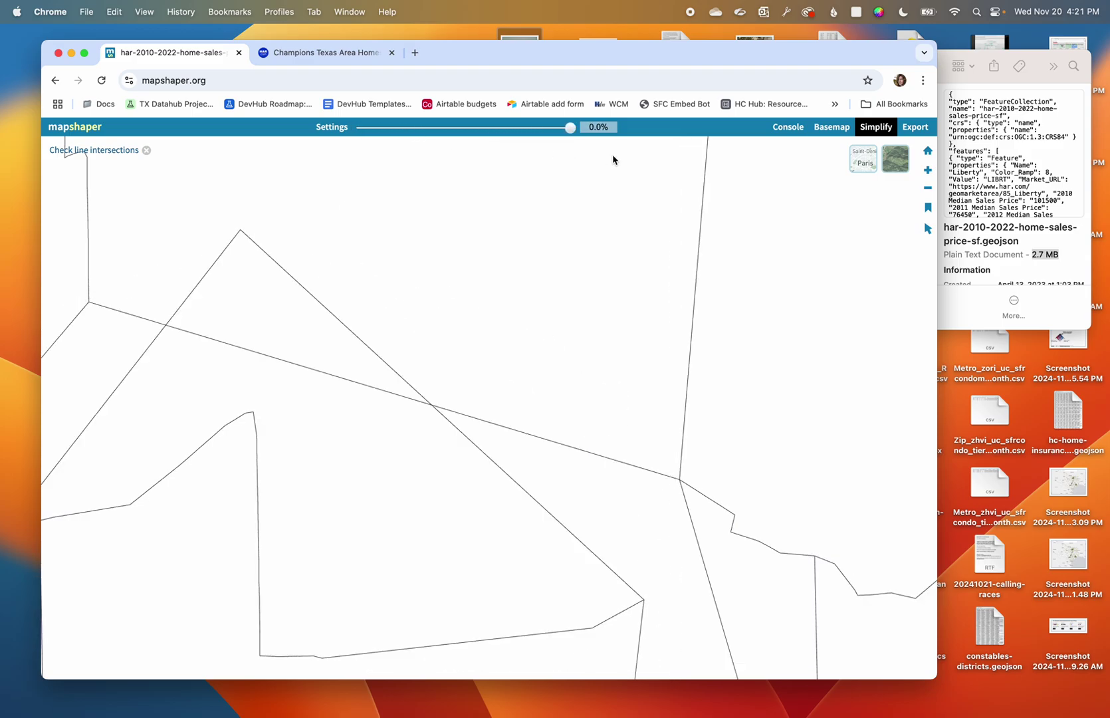
{"action": "left_click_drag", "start_coordinate": [613, 160], "coordinate": [581, 138]}
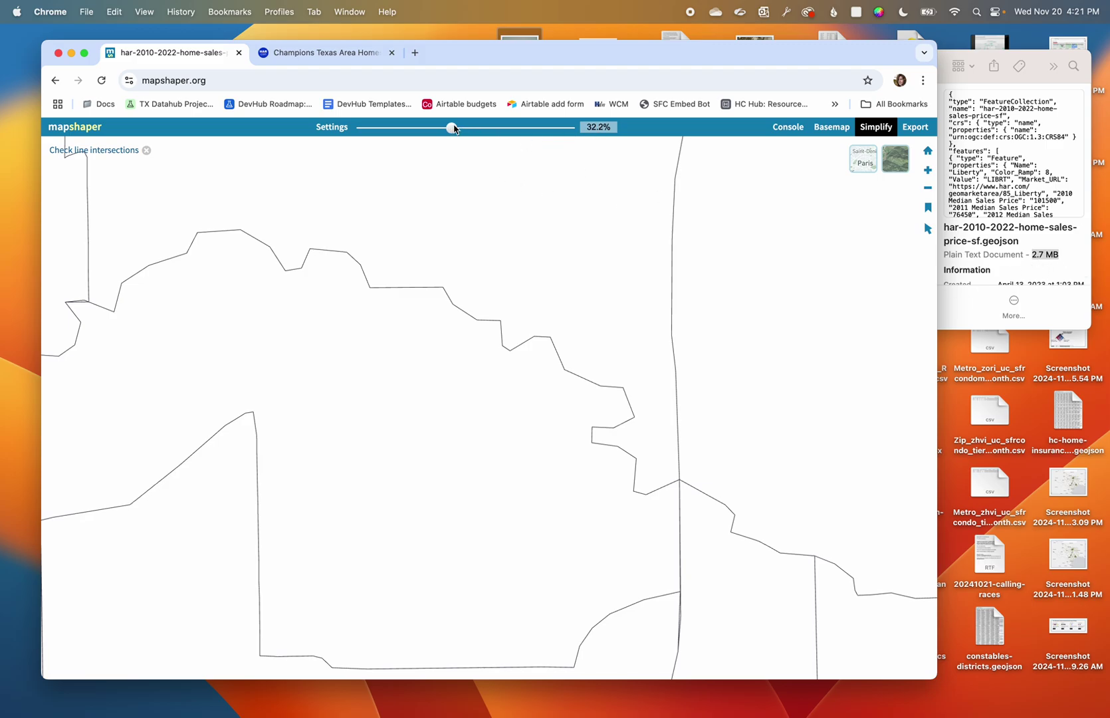
{"action": "left_click_drag", "start_coordinate": [454, 130], "coordinate": [450, 131]}
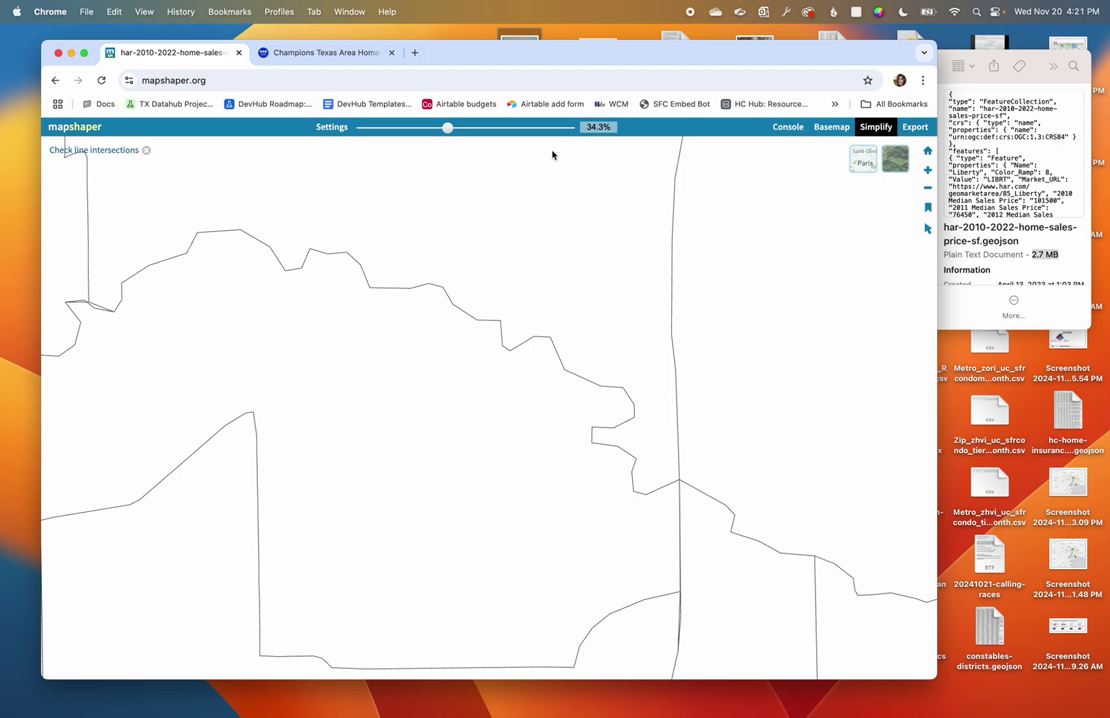
Bring up the export options with GeoJSON as the format
{"action": "scroll", "coordinate": [648, 369], "scroll_direction": "down", "scroll_amount": 5}
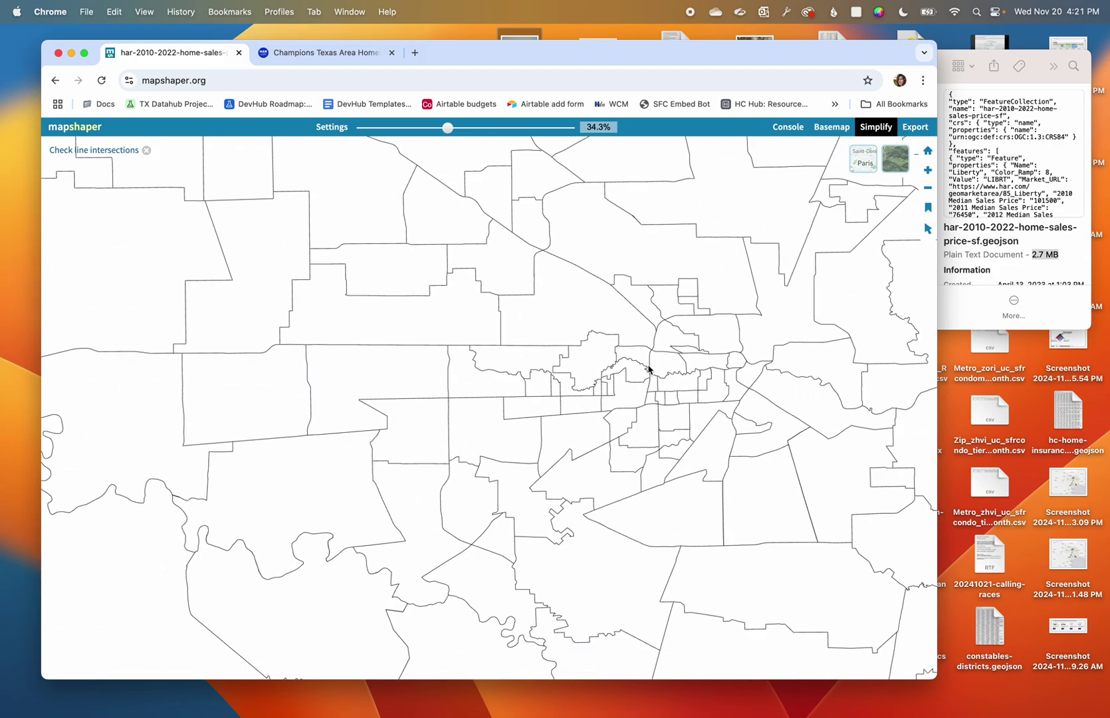
{"action": "scroll", "coordinate": [649, 369], "scroll_direction": "up", "scroll_amount": 5}
{"action": "left_click", "coordinate": [924, 129]}
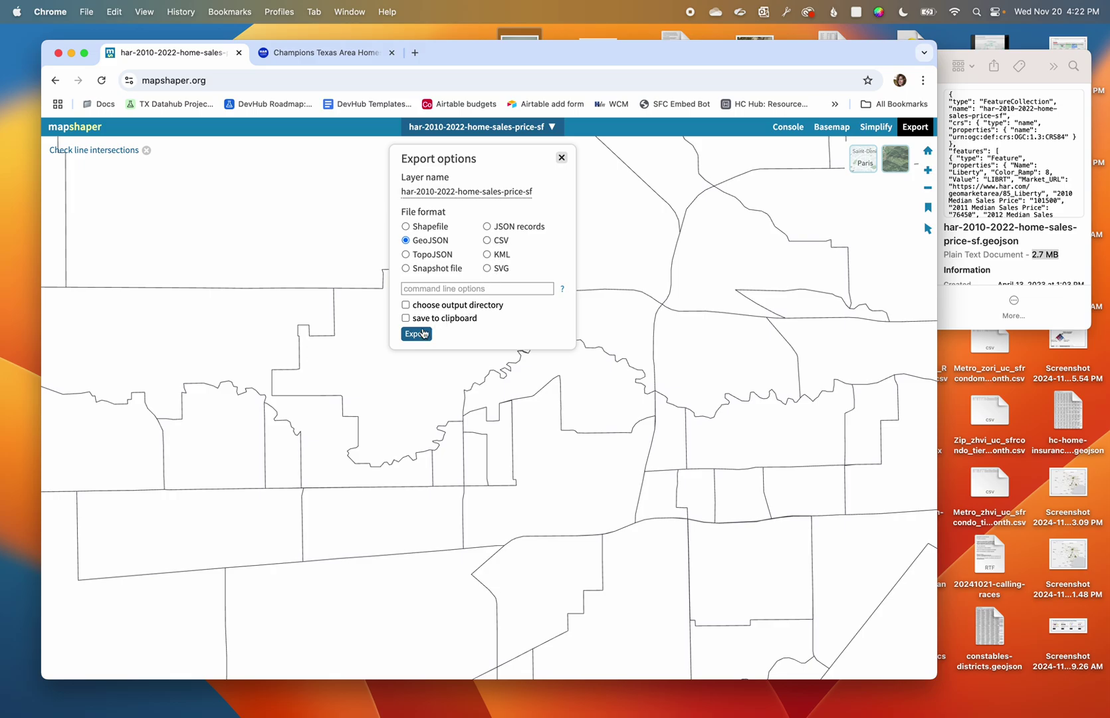
Export the layer to the GIS folder as har-2010-2022-home-sales-price-sf-SIMPLE.json
{"action": "left_click", "coordinate": [419, 335]}
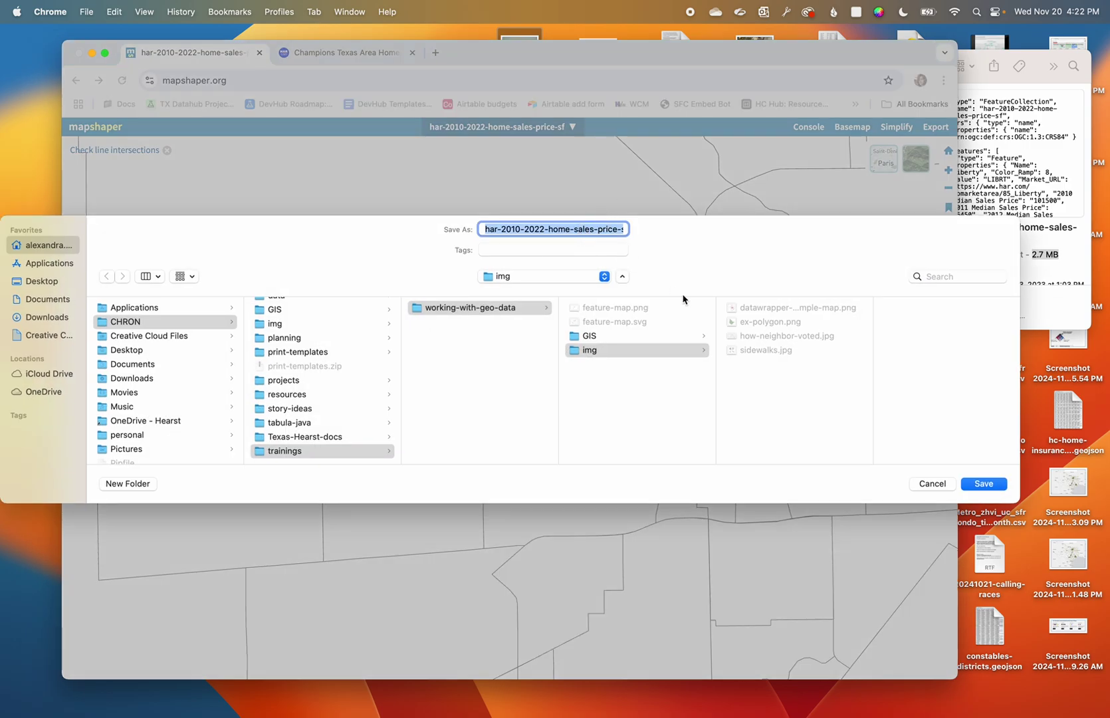
{"action": "left_click", "coordinate": [596, 338]}
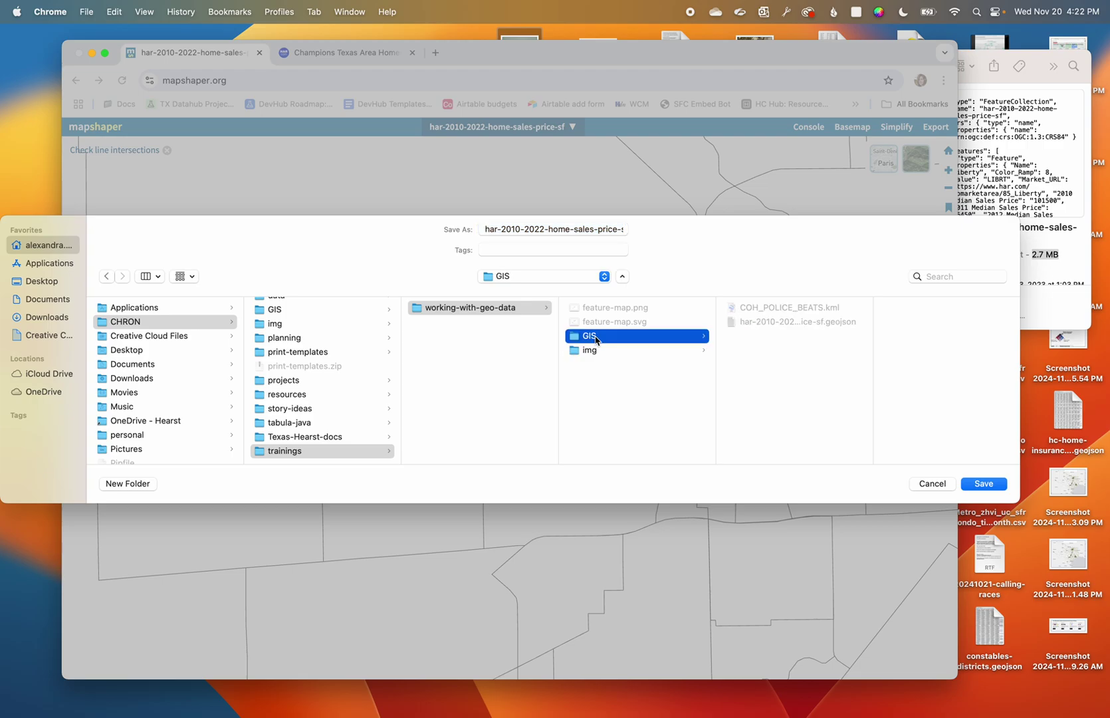
{"action": "left_click", "coordinate": [834, 325]}
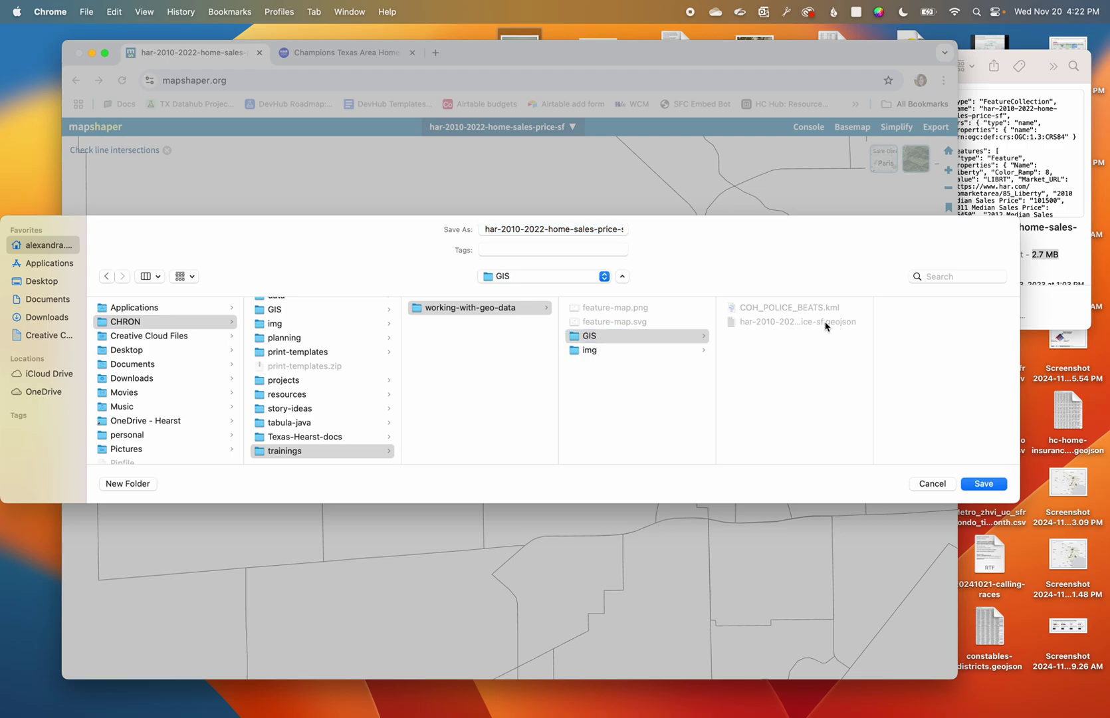
{"action": "left_click_drag", "start_coordinate": [609, 228], "coordinate": [700, 228]}
{"action": "key", "text": "Right"}
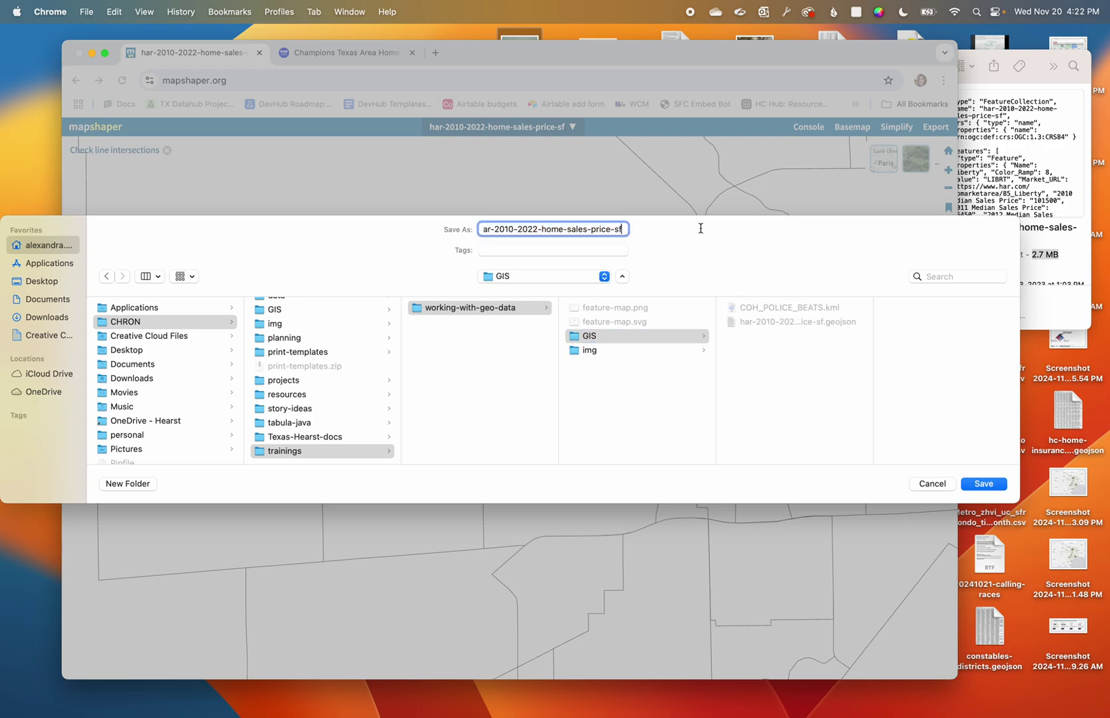
{"action": "type", "text": "-SIM"}
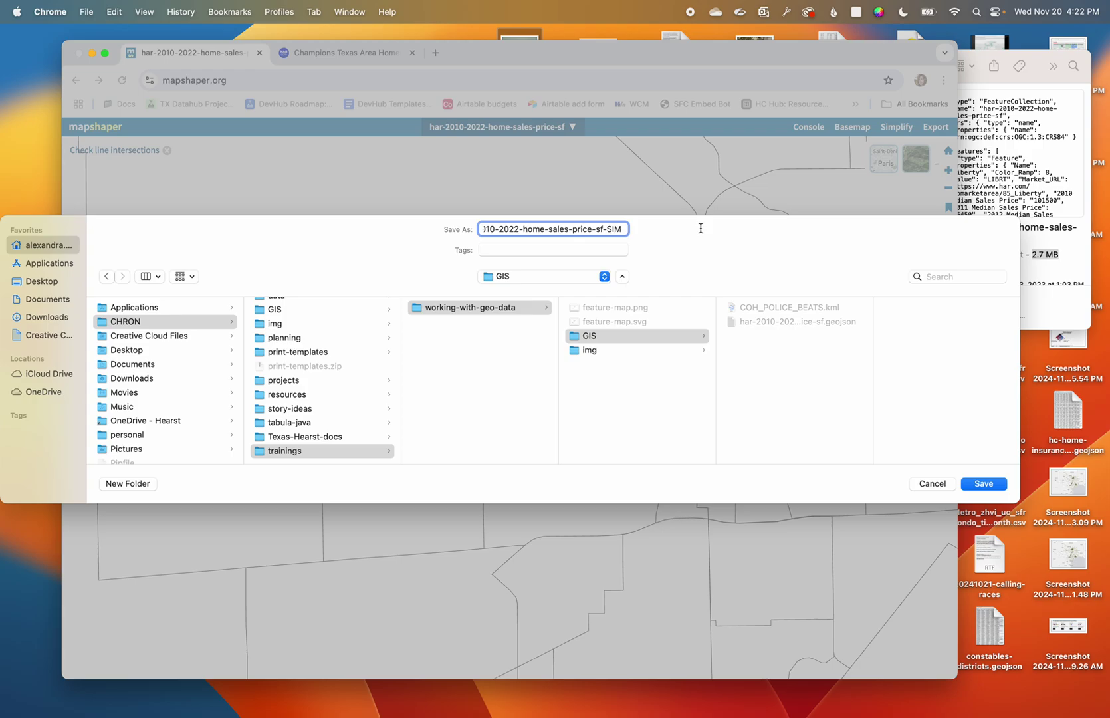
{"action": "type", "text": "PLE"}
{"action": "left_click", "coordinate": [985, 484]}
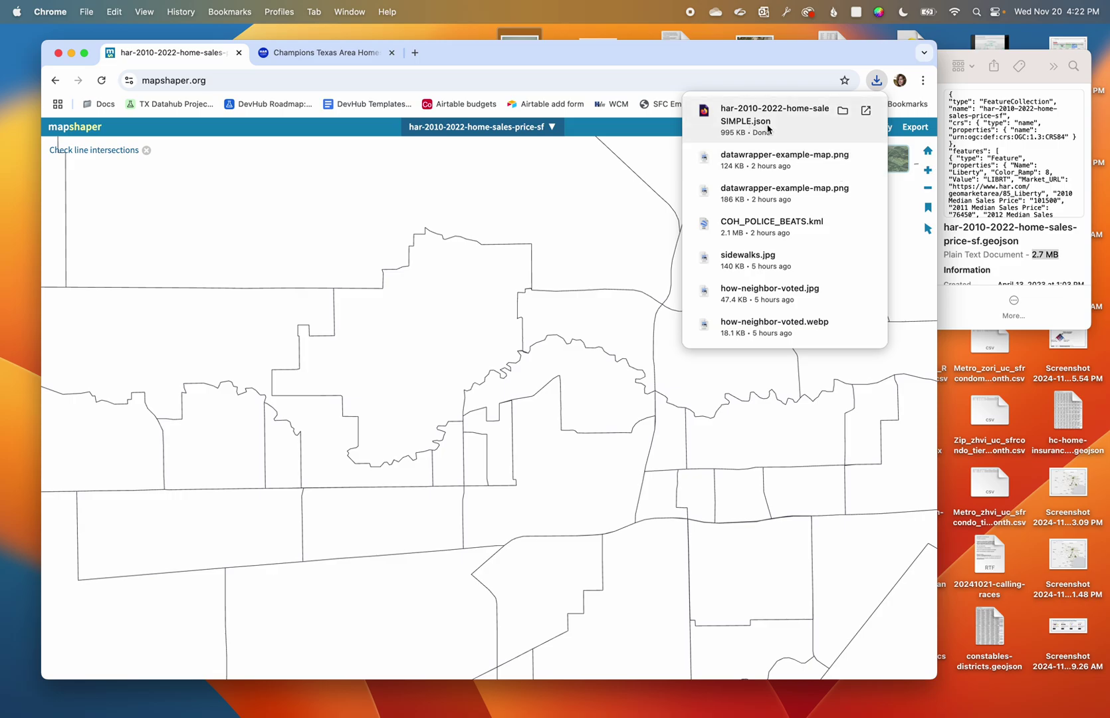
Select har-2010-2022-home-sales-price-sf-SIMPLE.json in the GIS folder to check its ~1 MB size against the 2.7 MB original
{"action": "left_click", "coordinate": [1037, 81]}
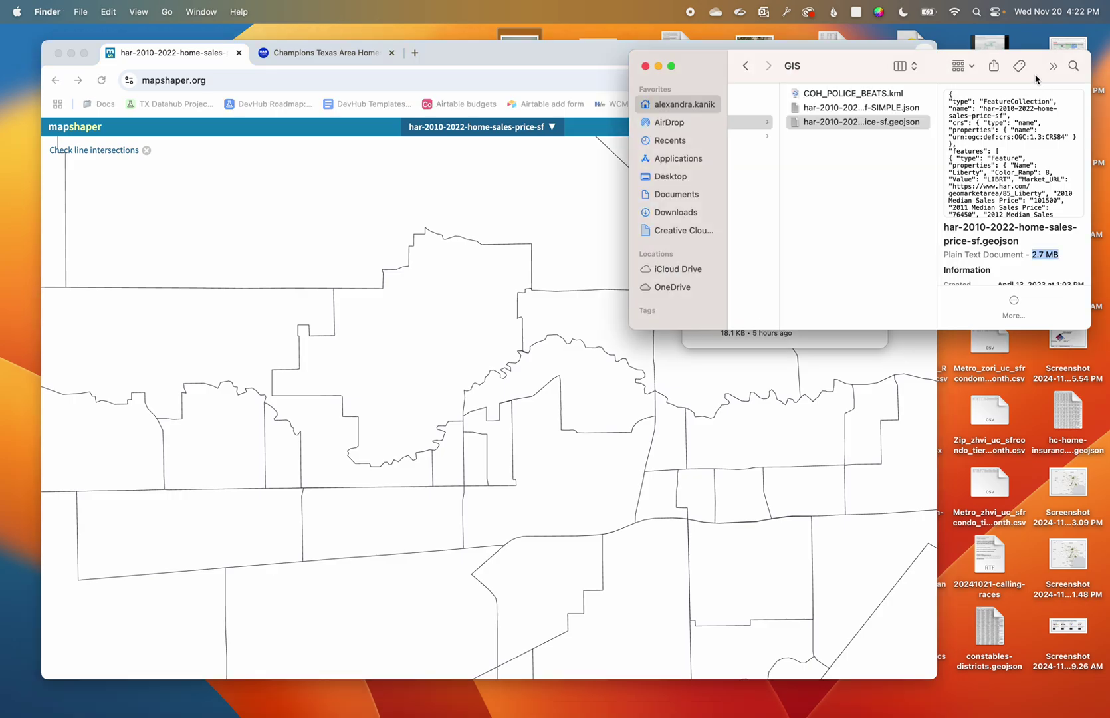
{"action": "left_click", "coordinate": [1033, 254]}
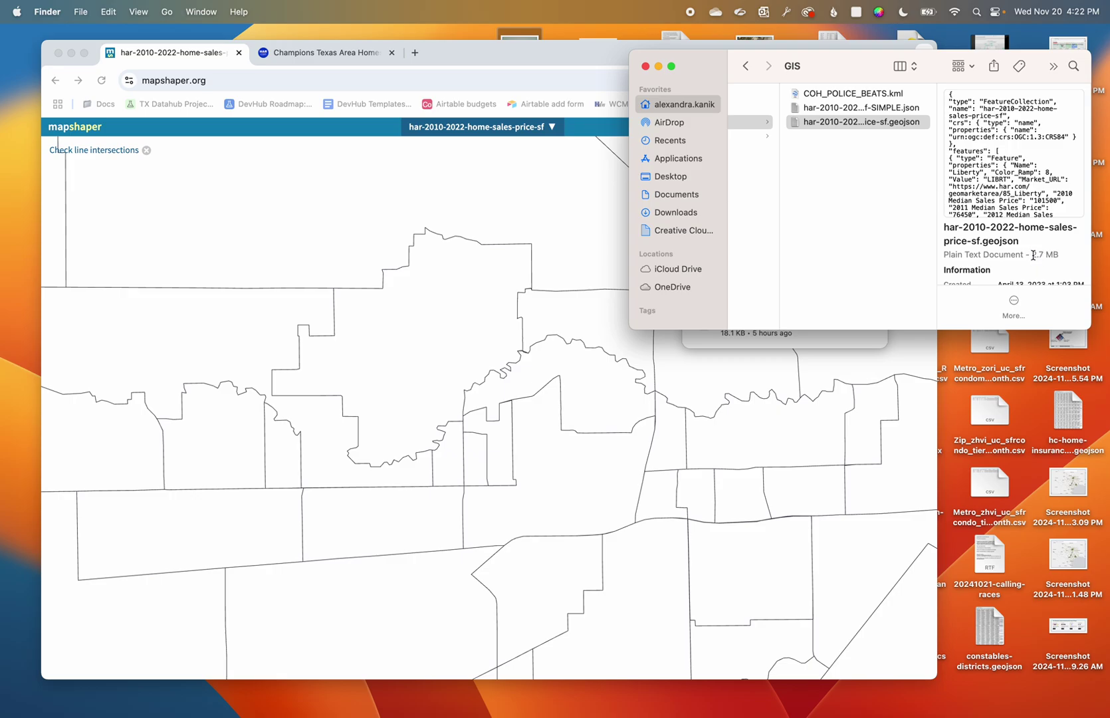
{"action": "left_click", "coordinate": [892, 108]}
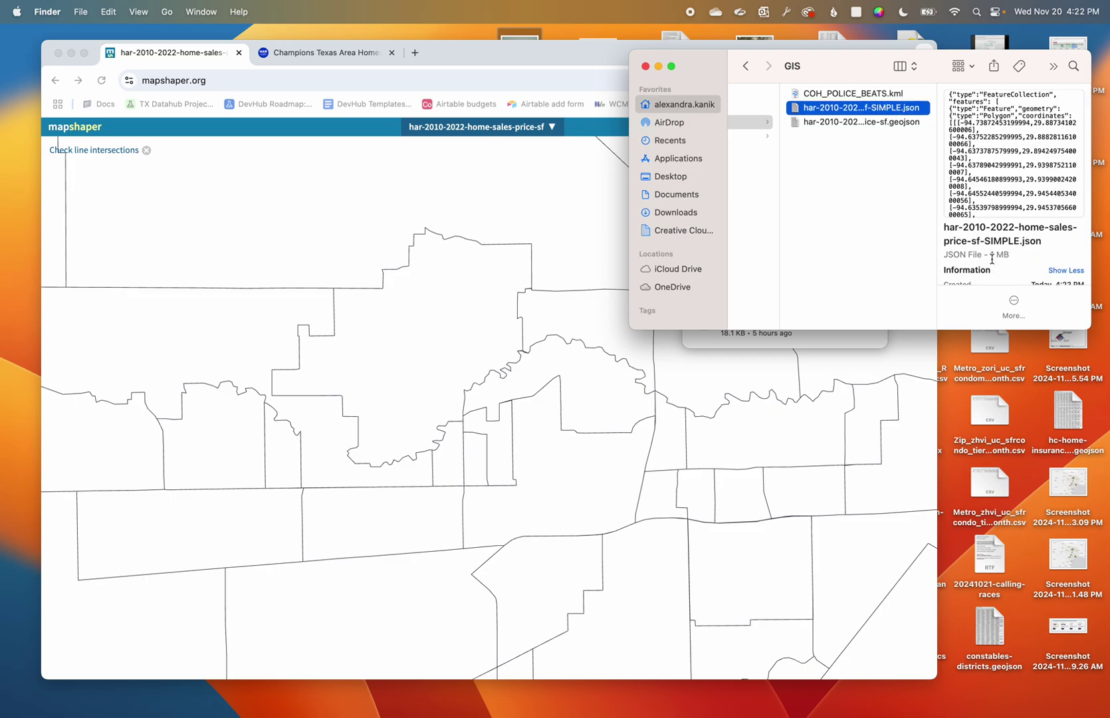